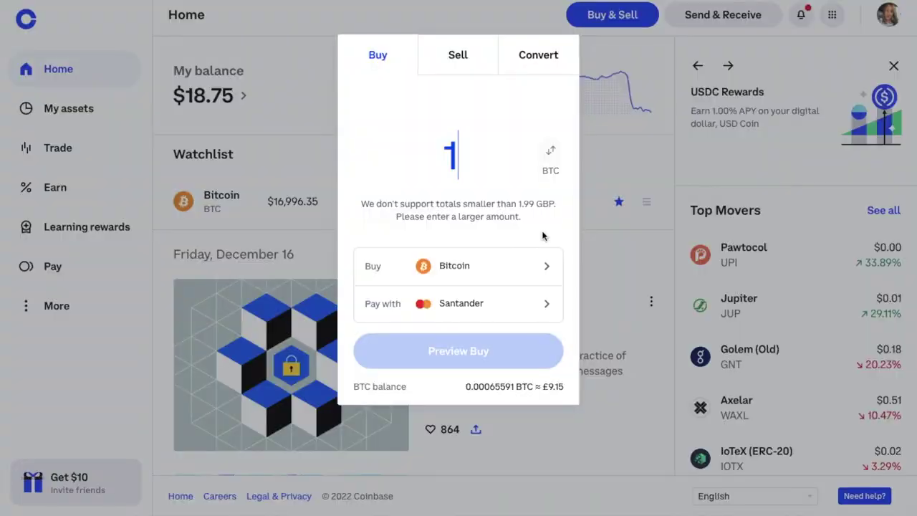
# Complete the Bitcoin purchase amount as 100.
pyautogui.write('00')
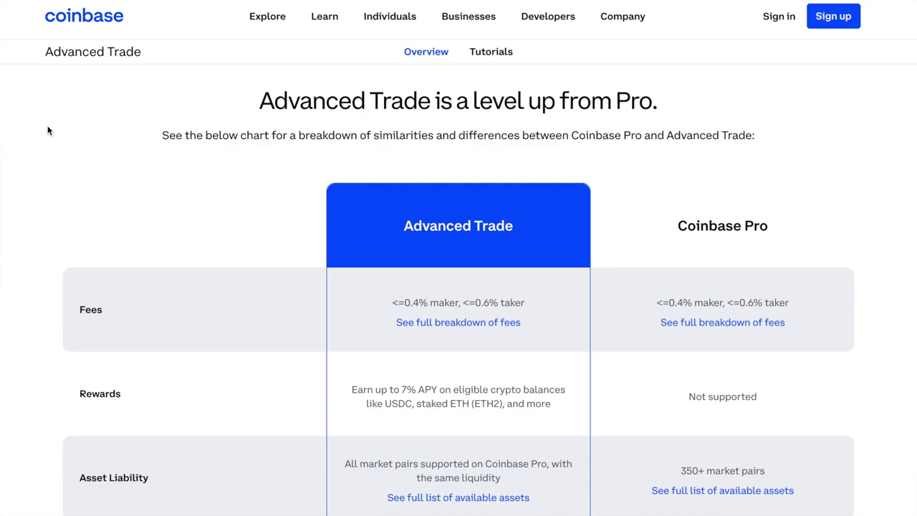
# Review the comparison chart of Advanced Trade and Coinbase Pro, from fees through security to the trading API.
pyautogui.scroll(-5, 50, 194)
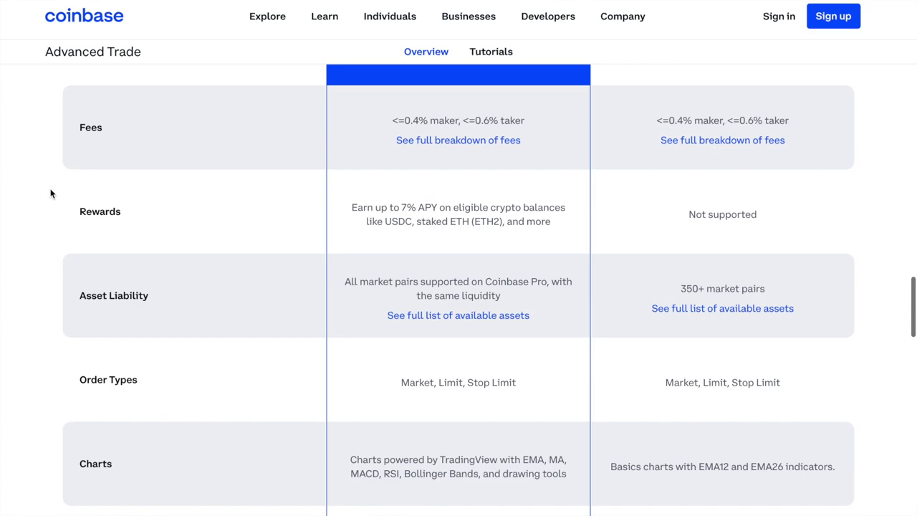
pyautogui.scroll(-1, 51, 193)
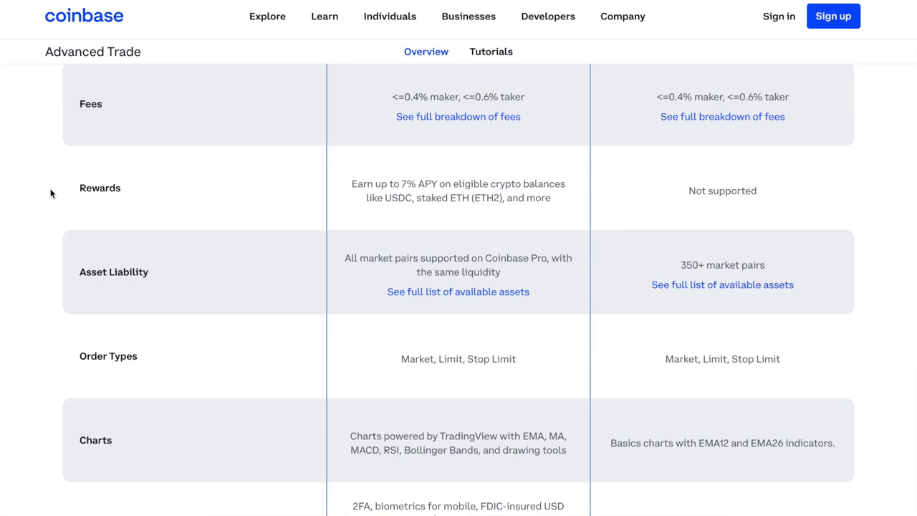
pyautogui.scroll(-7, 50, 193)
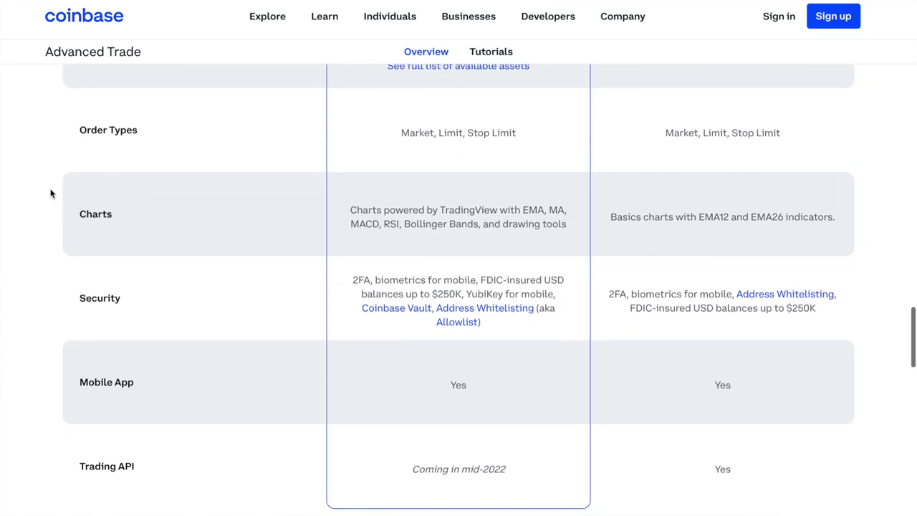
pyautogui.scroll(-1, 50, 194)
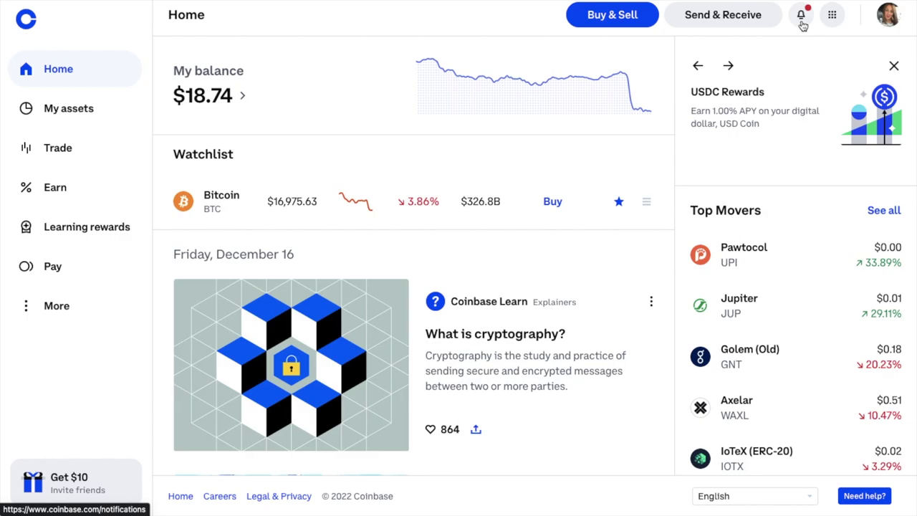
# Browse the list of Coinbase products for individuals, businesses and developers, and close it.
pyautogui.click(831, 24)
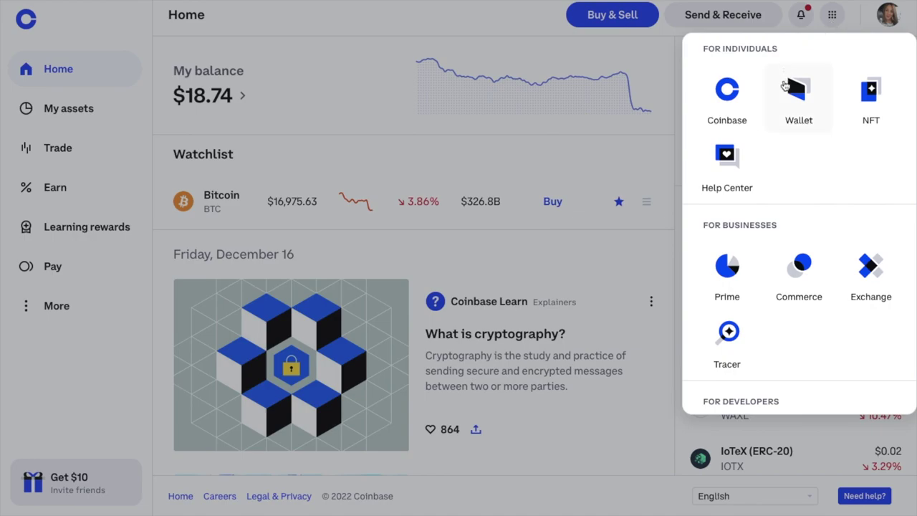
pyautogui.click(871, 93)
pyautogui.scroll(-1, 773, 320)
pyautogui.scroll(-3, 773, 320)
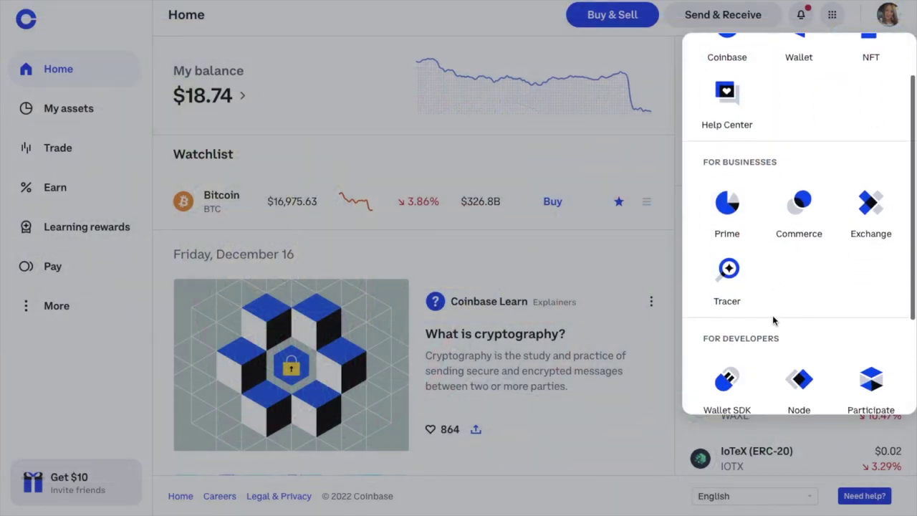
pyautogui.click(854, 27)
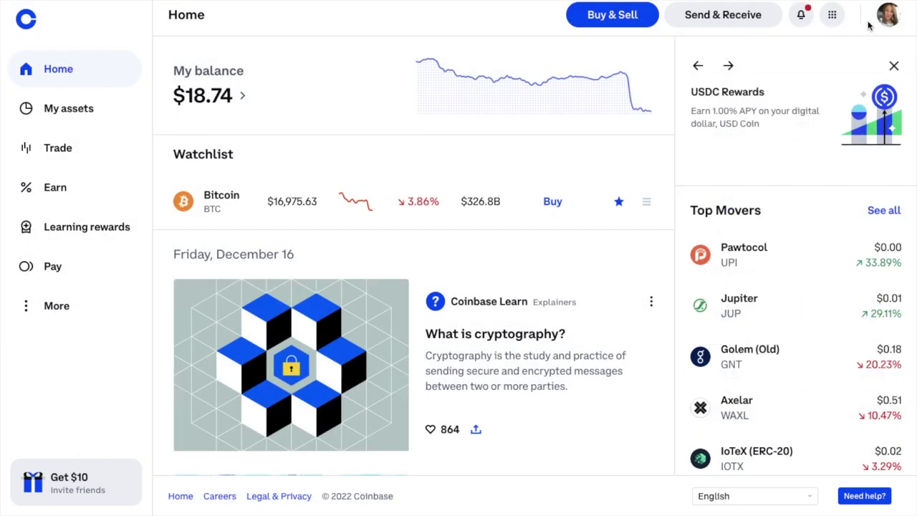
# Look over the account options and try the dark mode setting.
pyautogui.click(888, 18)
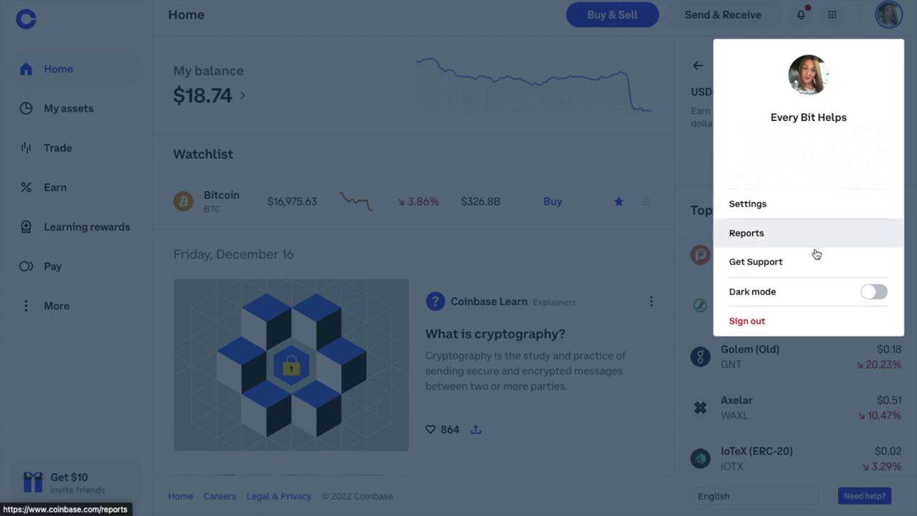
pyautogui.click(875, 292)
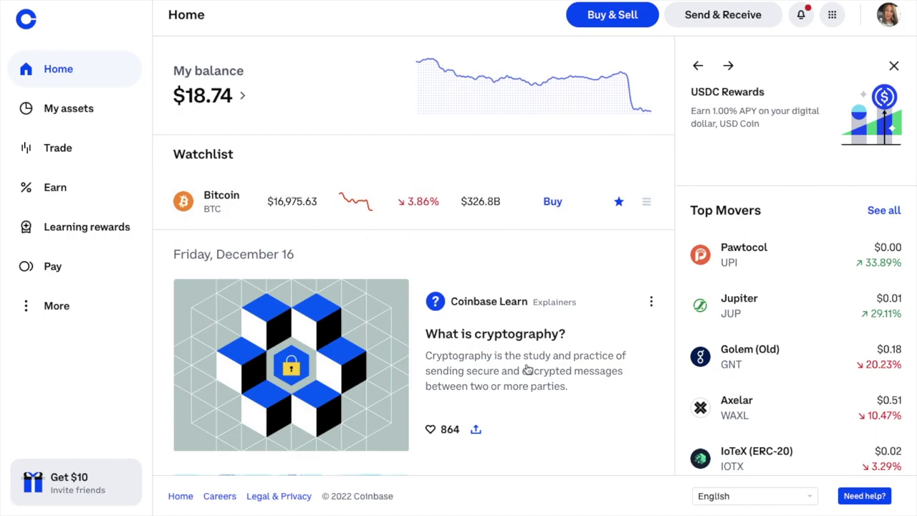
# Look through the home feed, the asset overview, the simple and advanced trading views, and the earnings page.
pyautogui.scroll(-2, 527, 369)
pyautogui.scroll(-3, 527, 369)
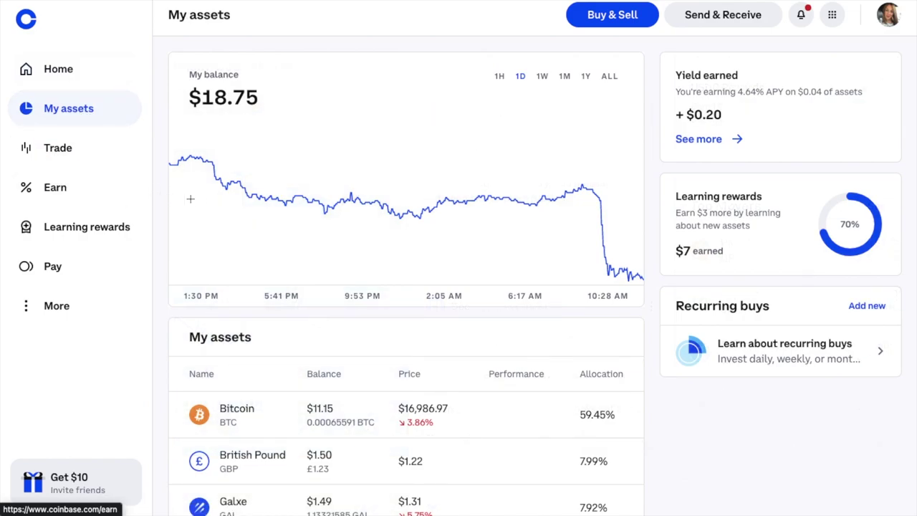
pyautogui.moveTo(264, 215)
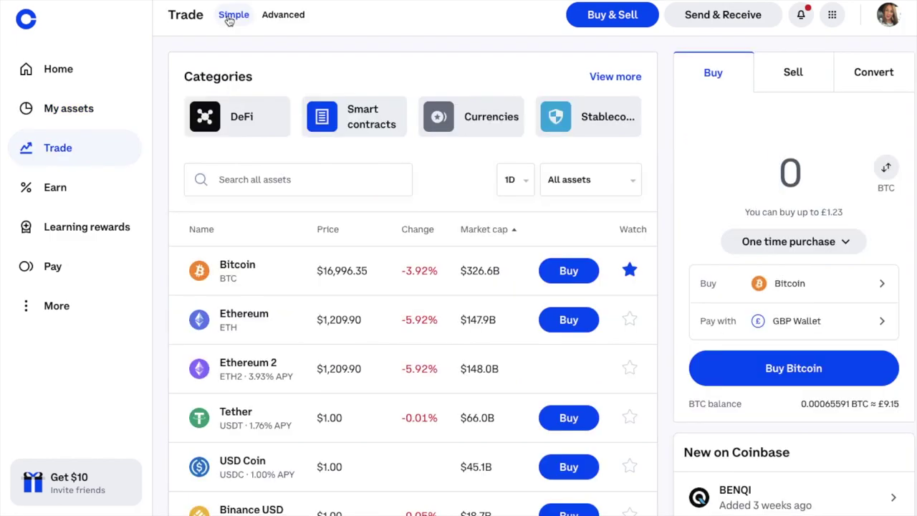
pyautogui.click(284, 15)
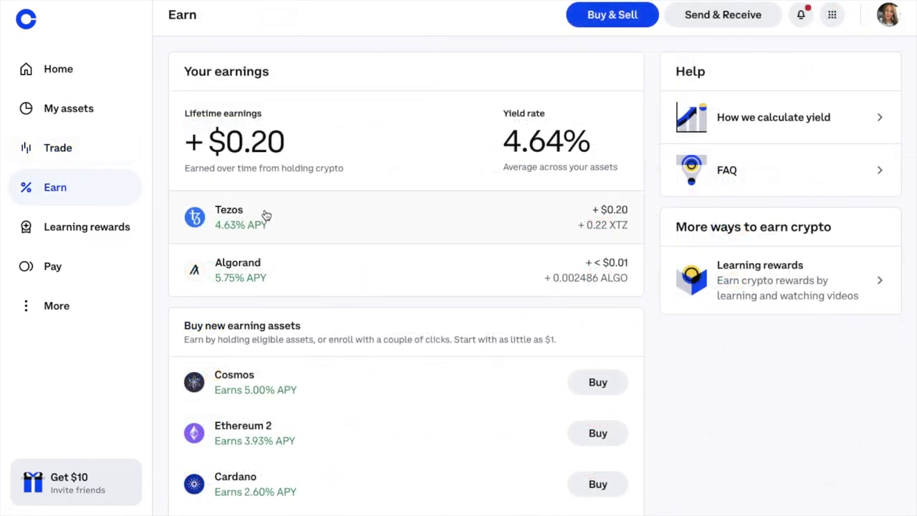
pyautogui.scroll(-3, 399, 309)
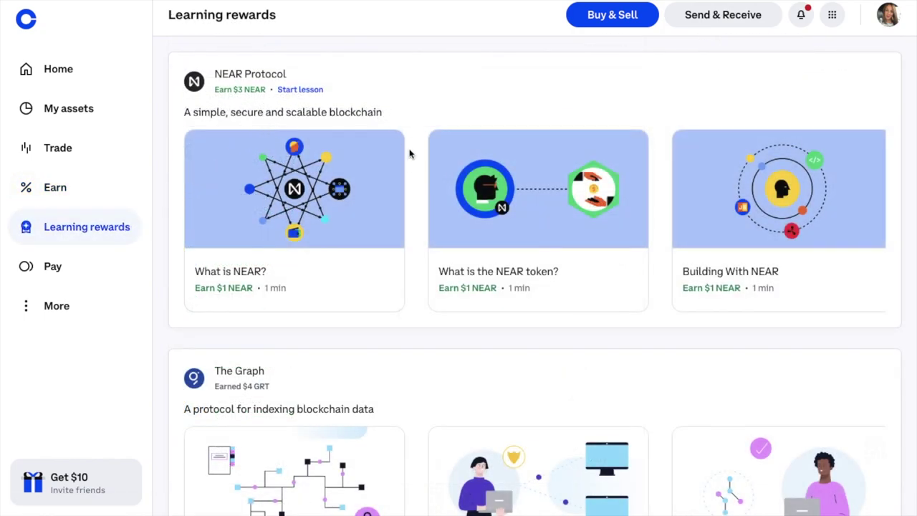
# Check the Send and Receive forms for Bitcoin payments and the additional services, ending on the home page.
pyautogui.click(68, 267)
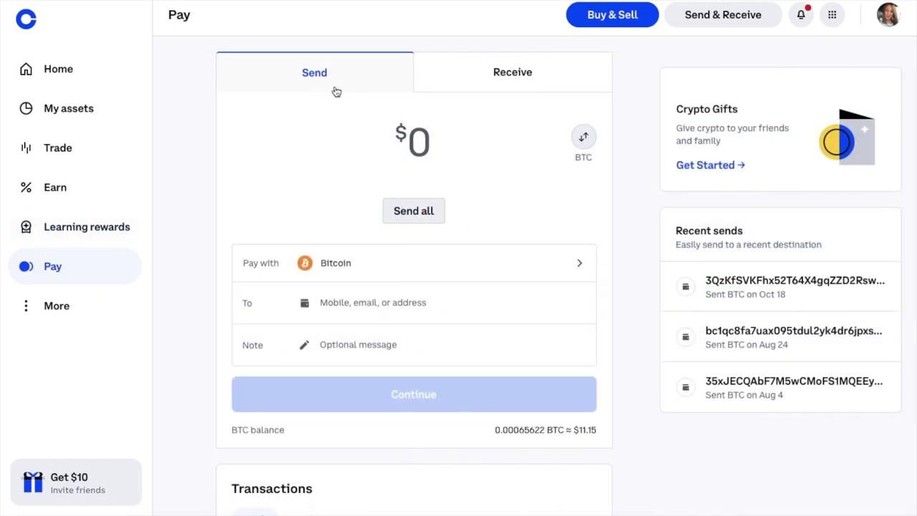
pyautogui.click(473, 87)
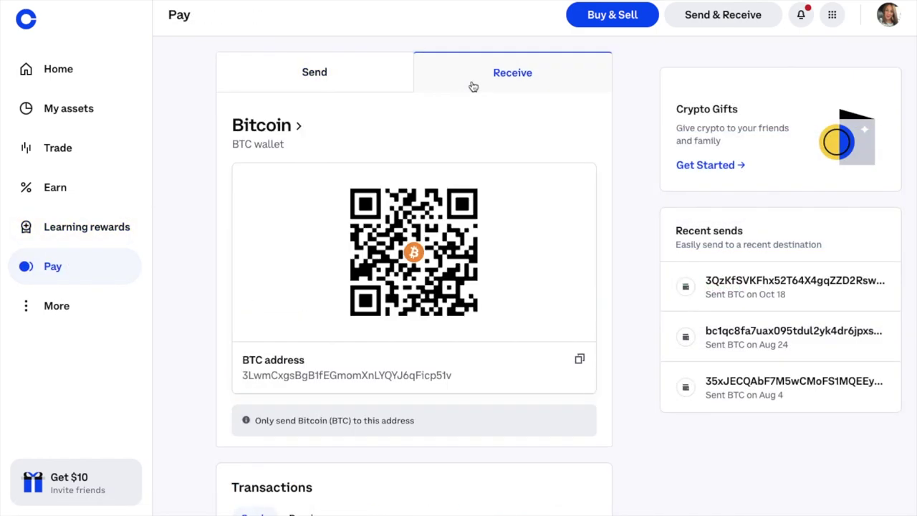
pyautogui.click(53, 309)
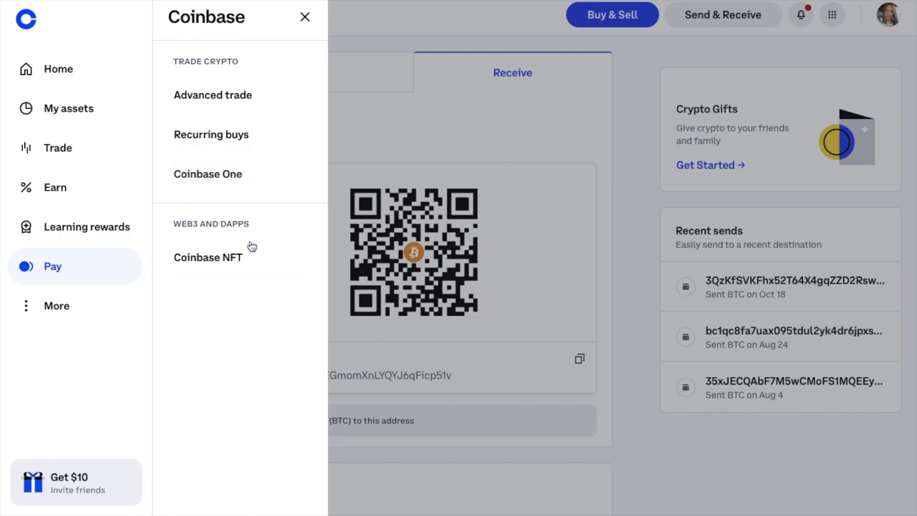
pyautogui.click(306, 19)
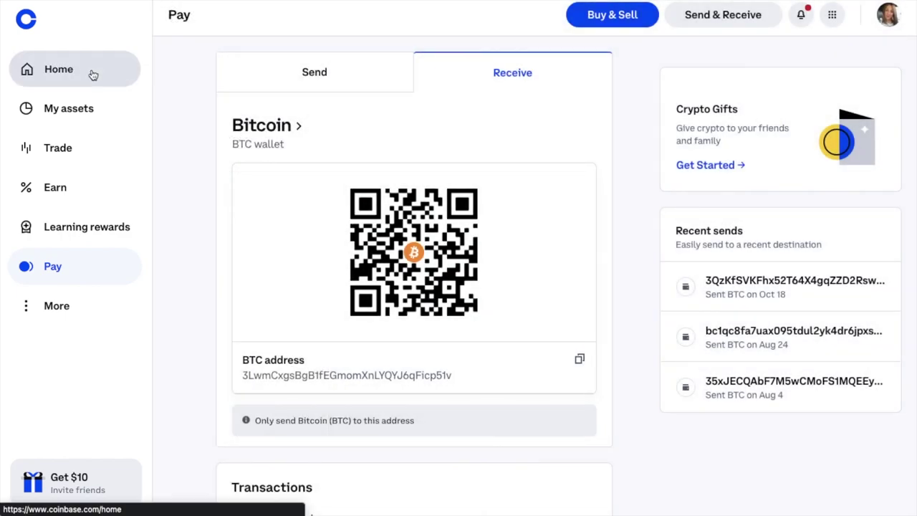
pyautogui.click(92, 74)
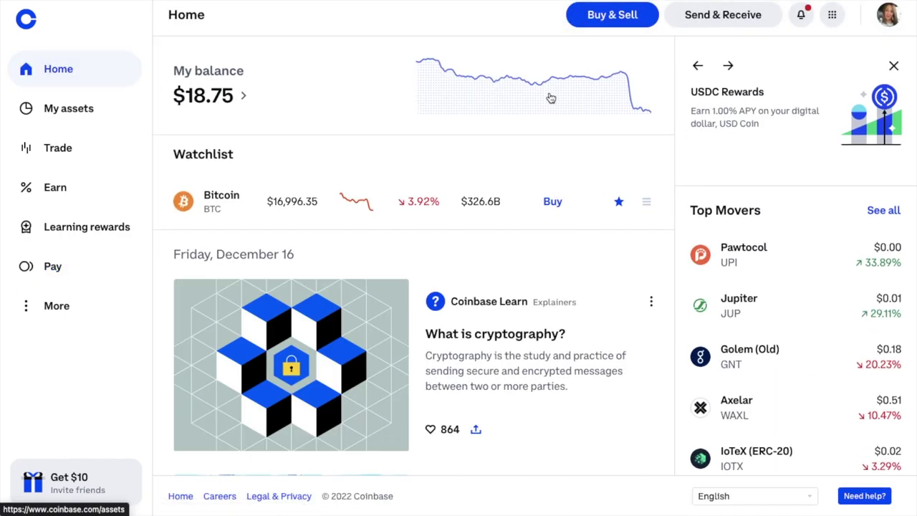
# Start a one-time Bitcoin purchase and choose the Santander card as the payment method.
pyautogui.click(617, 24)
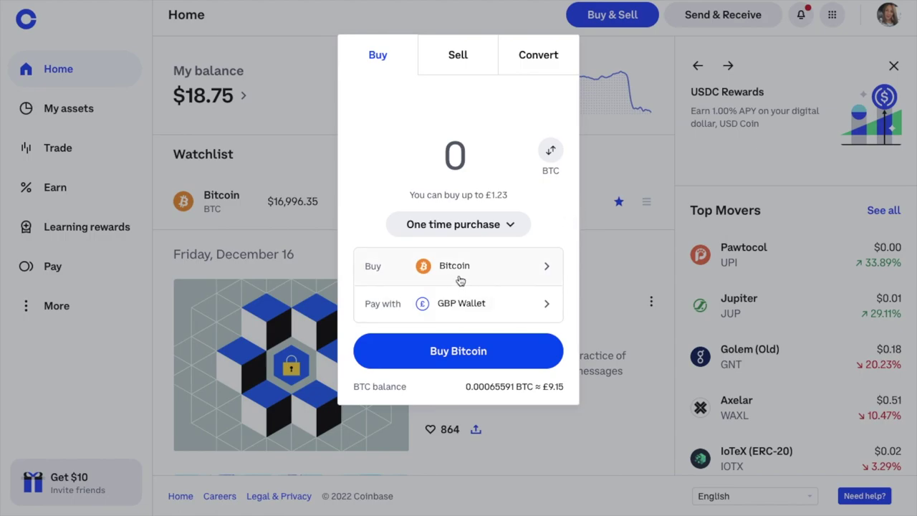
pyautogui.click(524, 272)
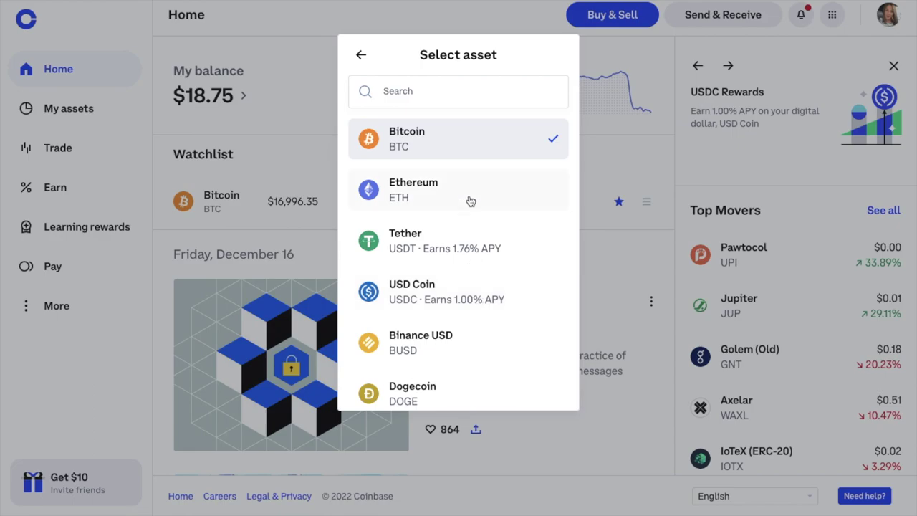
pyautogui.click(474, 140)
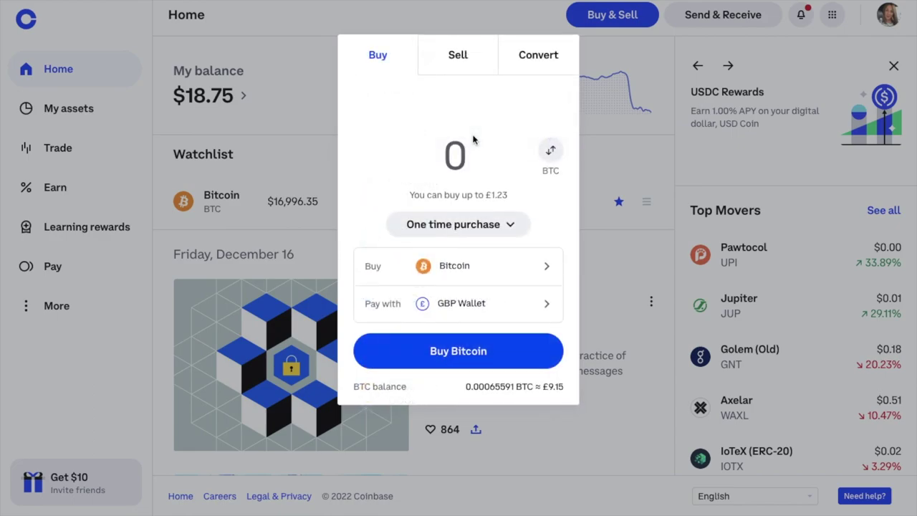
pyautogui.click(469, 305)
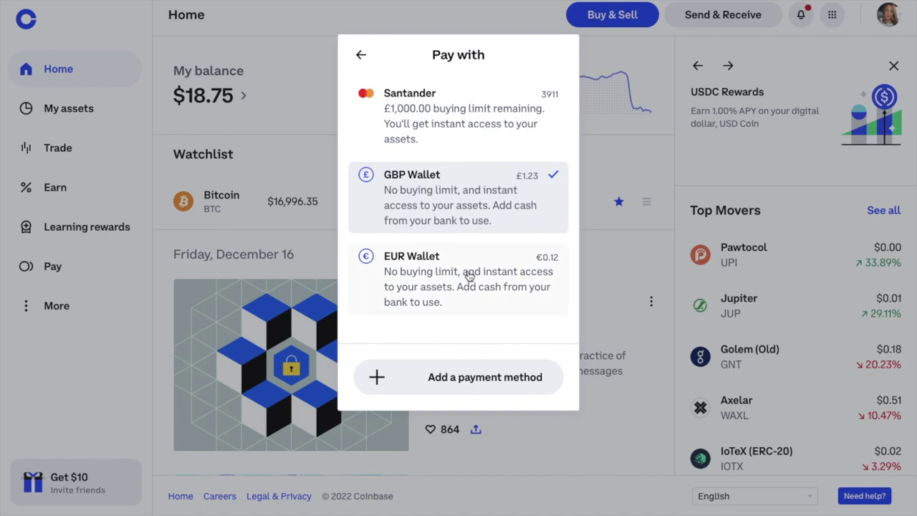
pyautogui.click(471, 378)
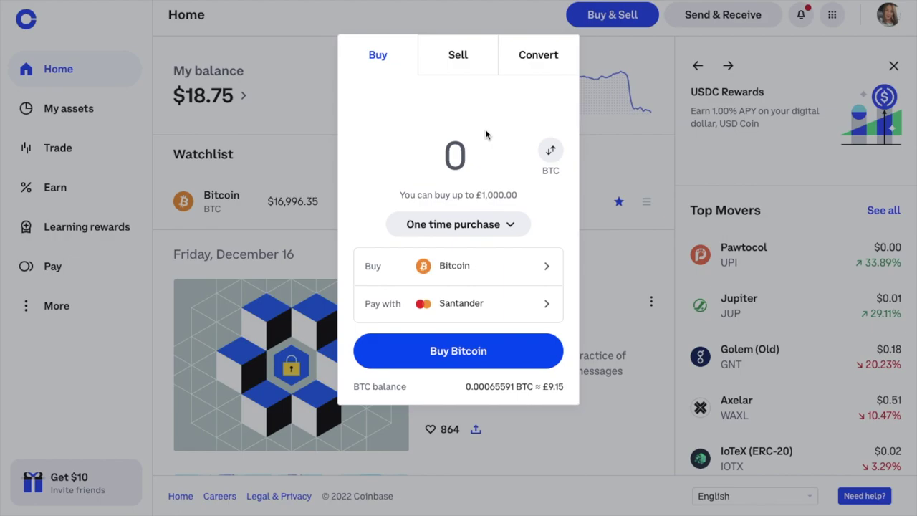
# Preview the Bitcoin order for an amount of 100 to check its fees, and leave it without buying.
pyautogui.click(485, 135)
pyautogui.write('1')
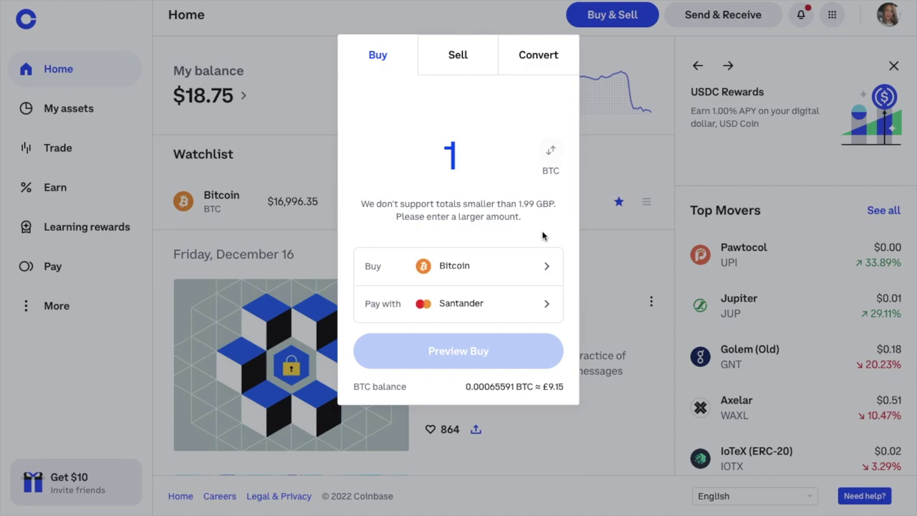
pyautogui.write('00')
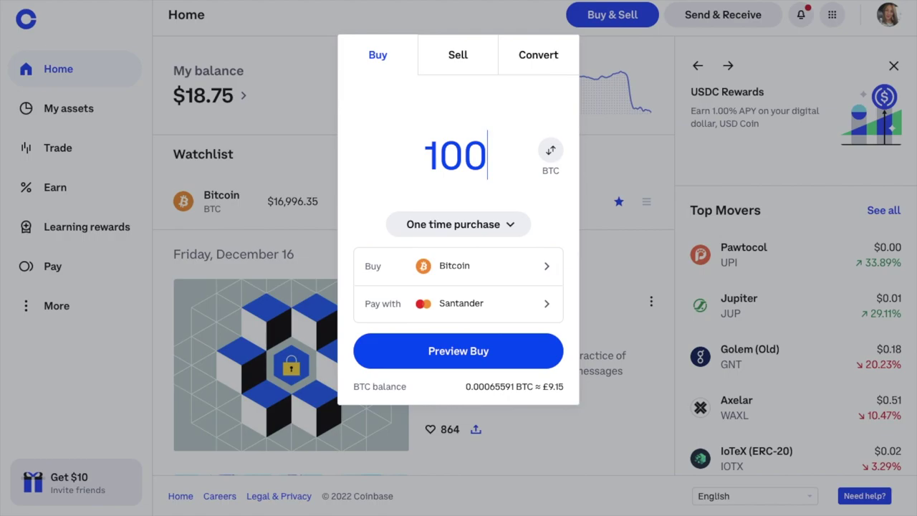
pyautogui.click(517, 351)
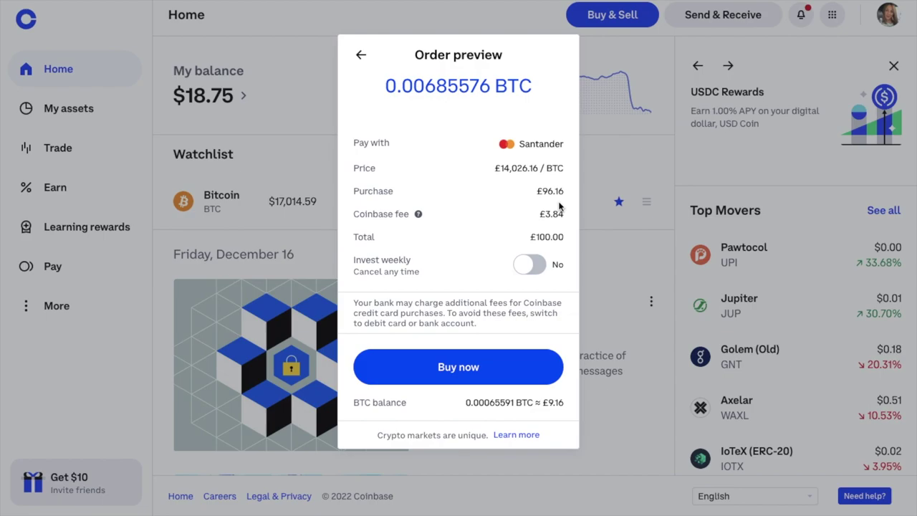
pyautogui.click(360, 57)
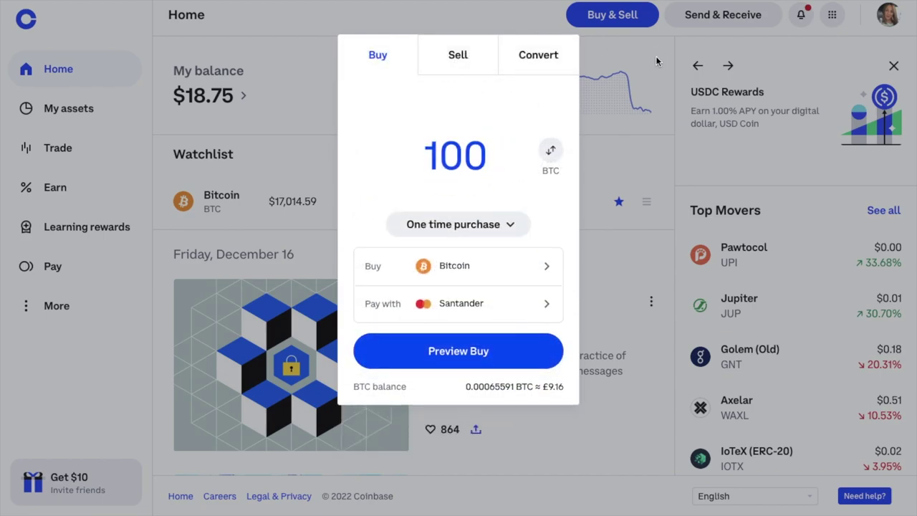
pyautogui.click(656, 57)
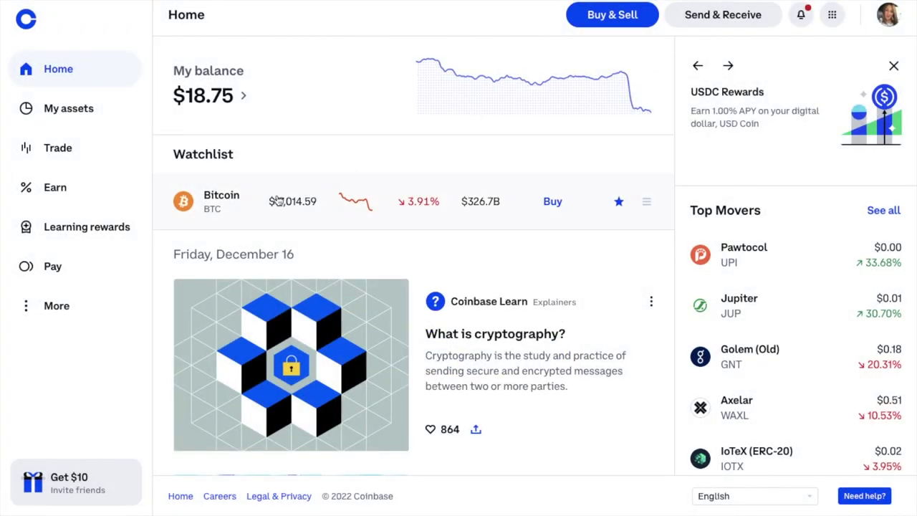
# Add Ethereum to the watchlist from the asset list in the simple trading view.
pyautogui.click(82, 151)
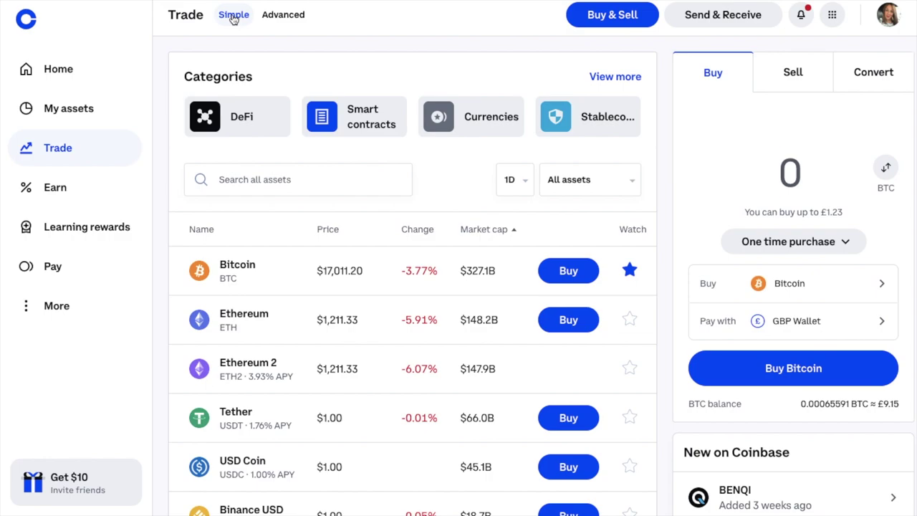
pyautogui.scroll(-2, 368, 344)
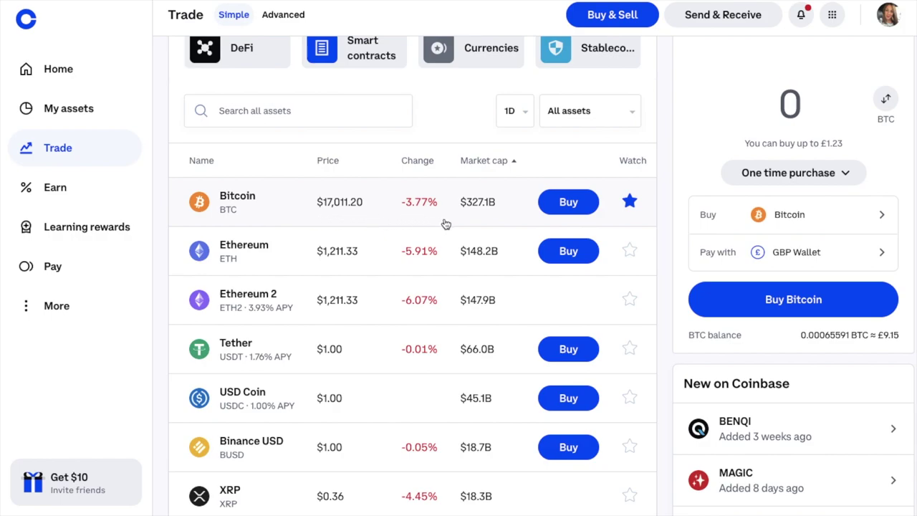
pyautogui.click(629, 256)
# View the Bitcoin purchase form opened from the asset list and dismiss it without entering an amount.
pyautogui.click(568, 204)
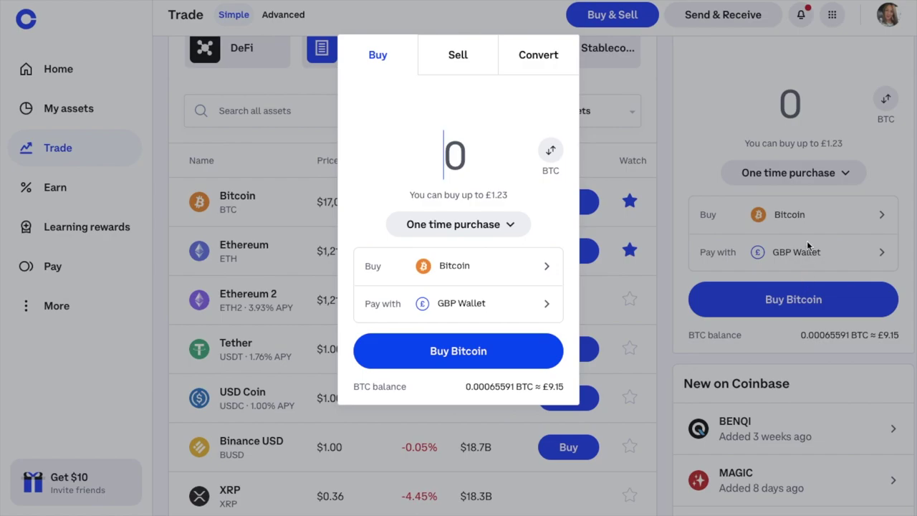
pyautogui.click(624, 104)
pyautogui.scroll(1, 405, 127)
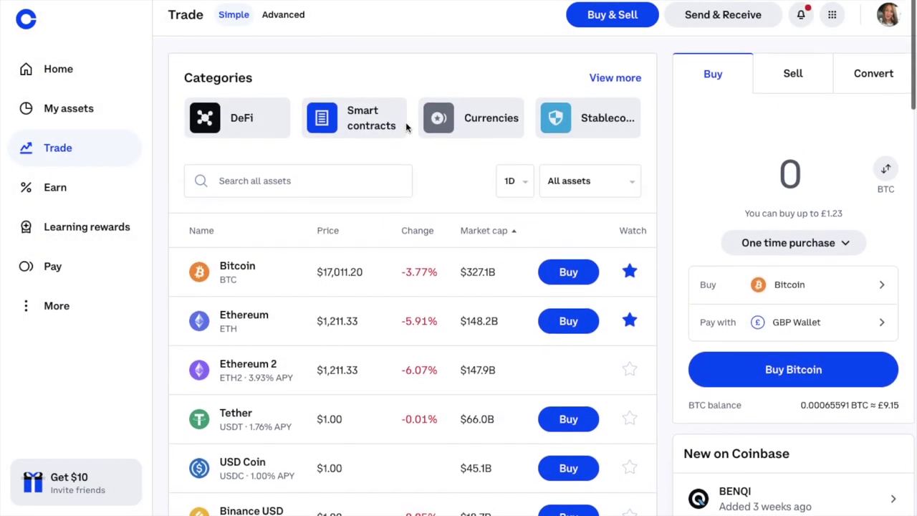
# Switch to advanced trading and filter the market pairs to GBP.
pyautogui.click(280, 18)
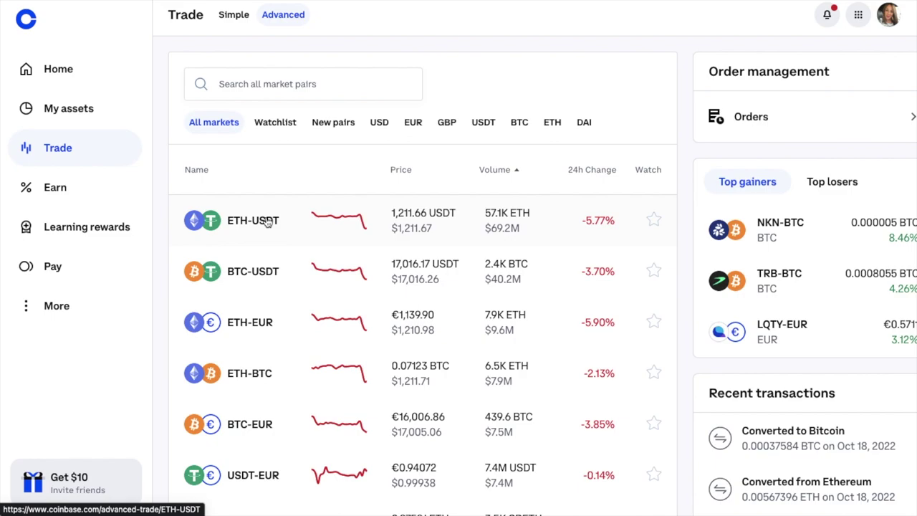
pyautogui.click(450, 129)
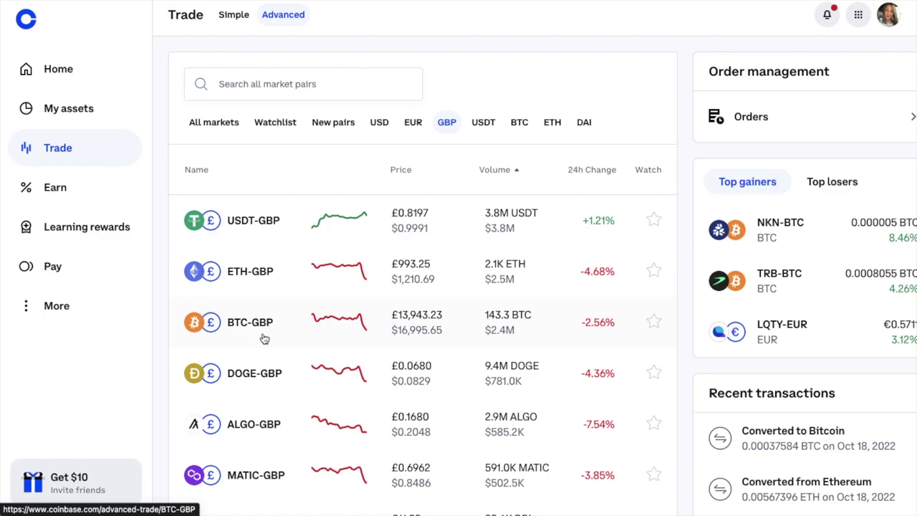
# Look through the EUR and USD market pairs in advanced trading and return to the GBP pairs.
pyautogui.click(411, 127)
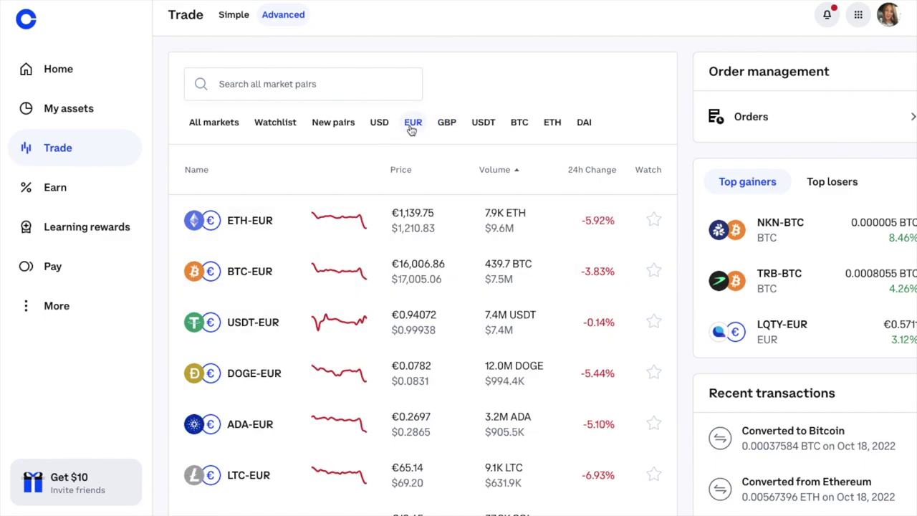
pyautogui.click(376, 126)
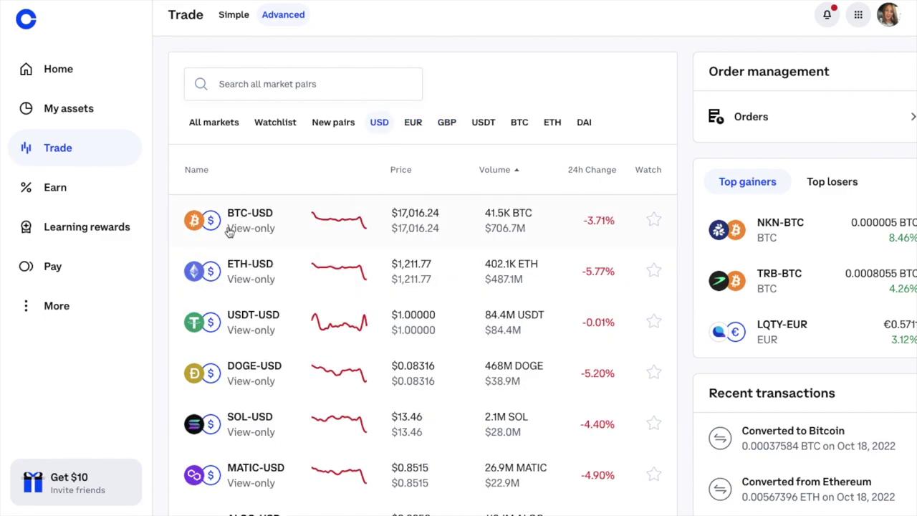
pyautogui.click(447, 127)
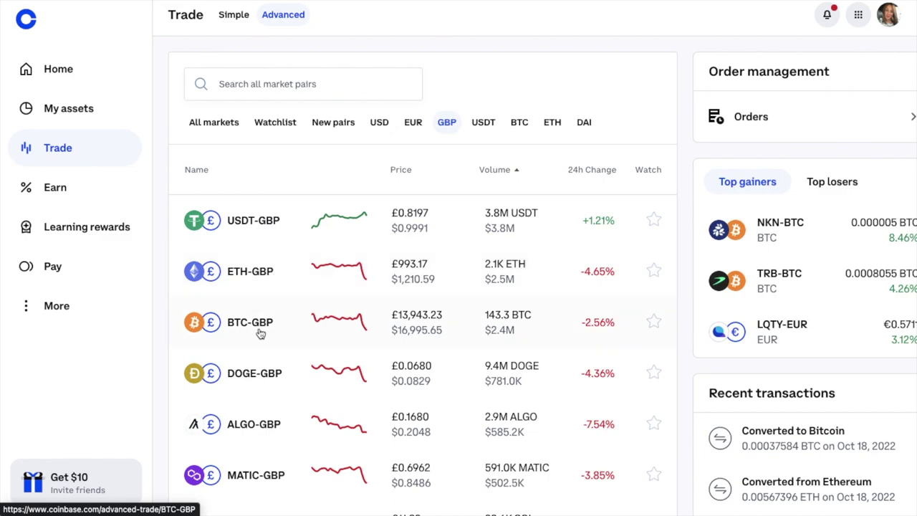
# Open the British Pound balance from the assets, show the bank details for adding cash, and copy the transfer's reference number.
pyautogui.click(74, 122)
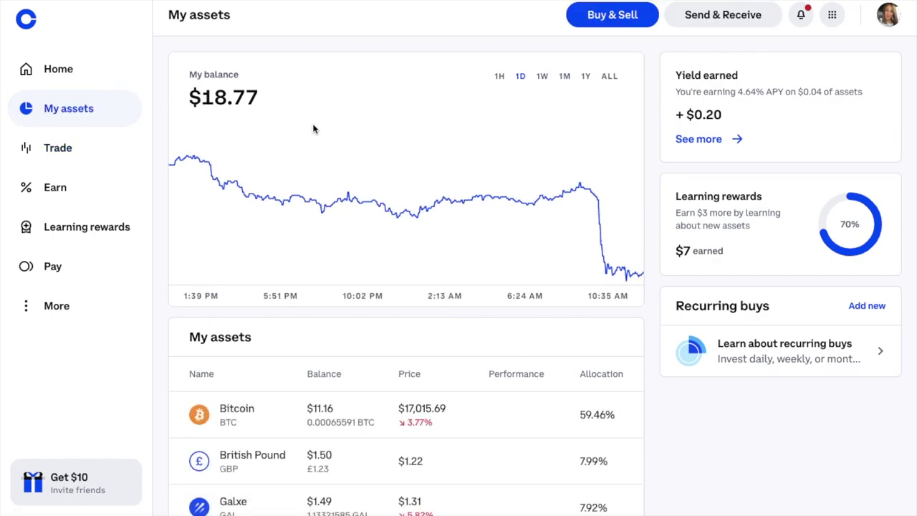
pyautogui.scroll(-2, 313, 129)
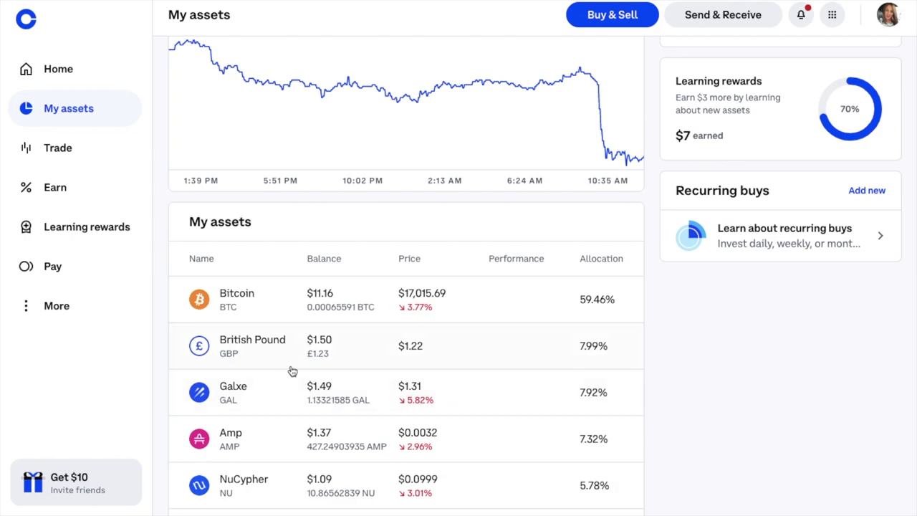
pyautogui.click(391, 356)
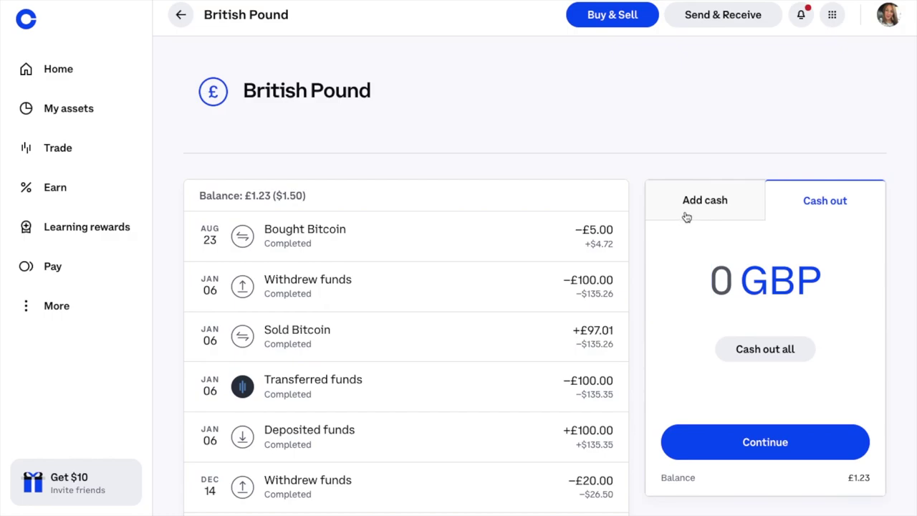
pyautogui.click(706, 209)
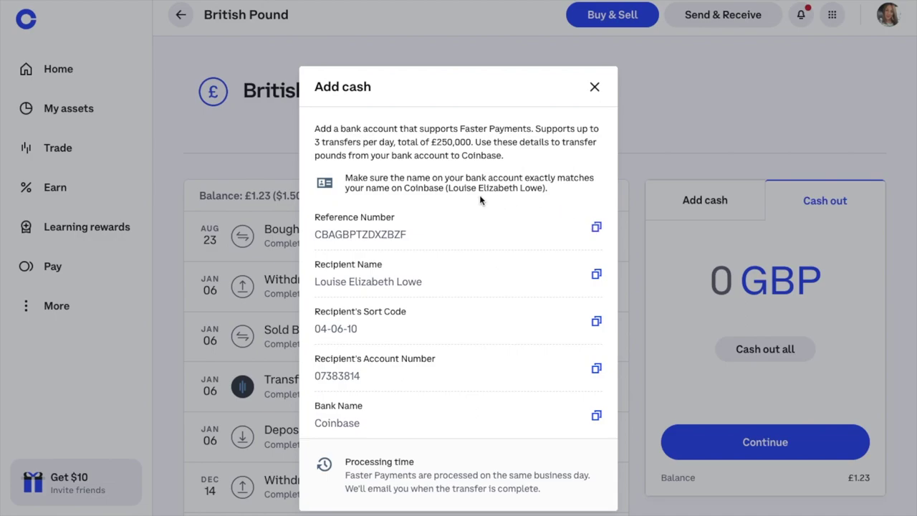
pyautogui.click(594, 228)
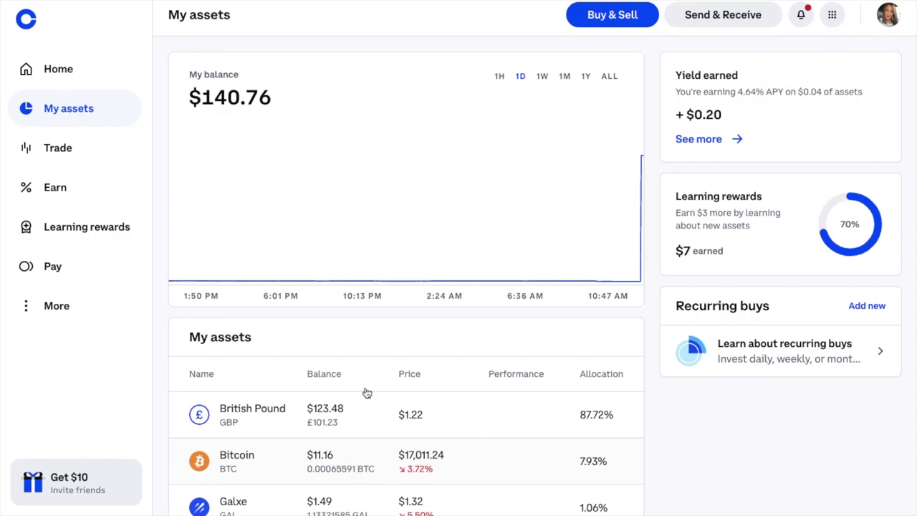
# Show the Bitcoin receiving address, copy it, and close the send and receive dialog.
pyautogui.click(734, 21)
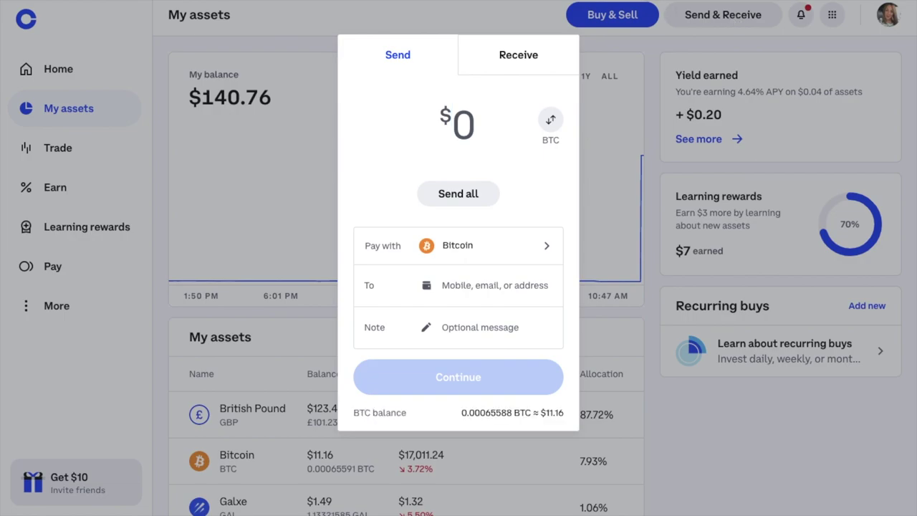
pyautogui.click(518, 64)
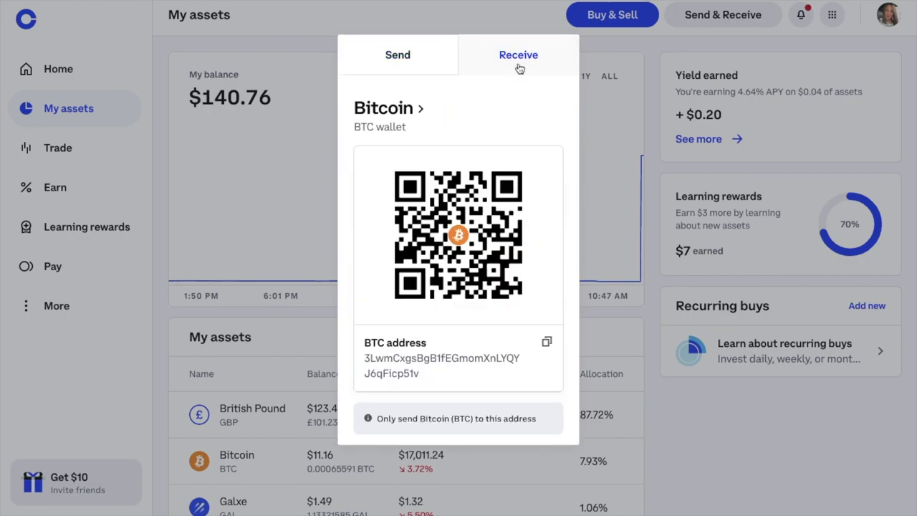
pyautogui.click(546, 345)
pyautogui.click(656, 130)
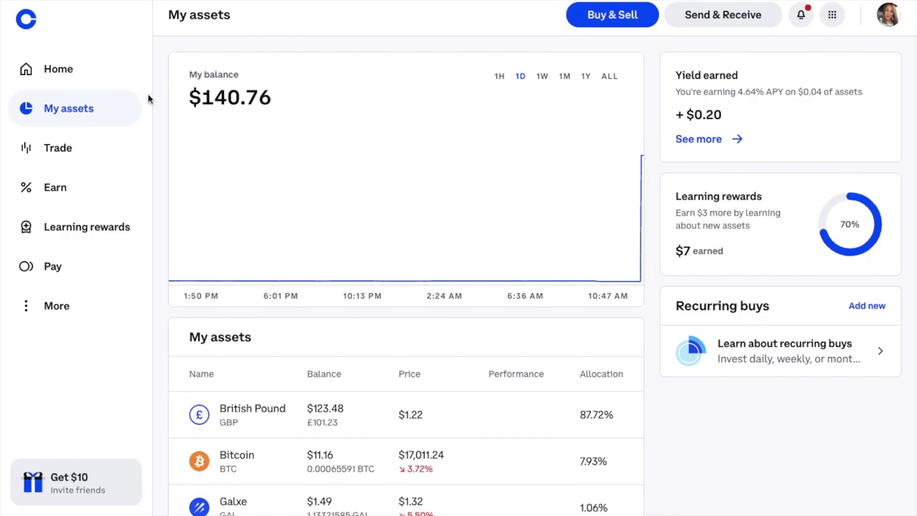
# Open the BTC-GBP market from the GBP pairs in advanced trading and check its market pair selector.
pyautogui.click(102, 147)
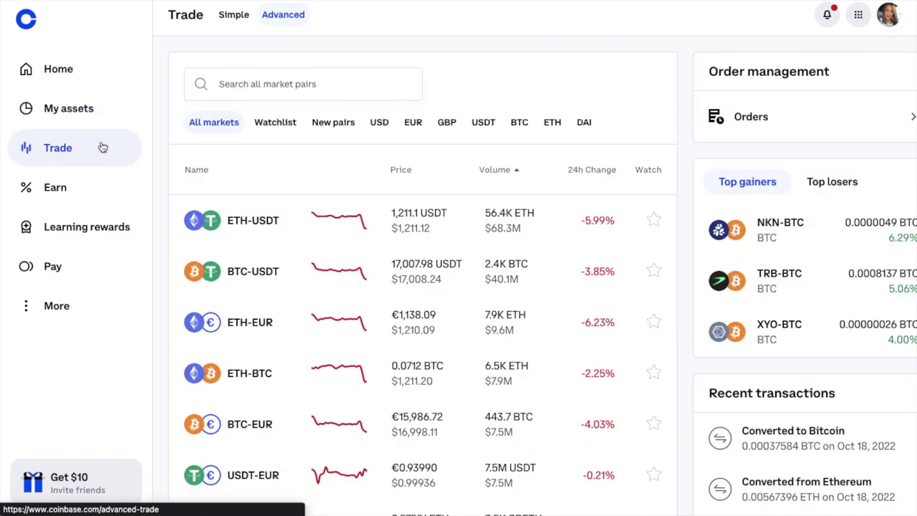
pyautogui.click(447, 123)
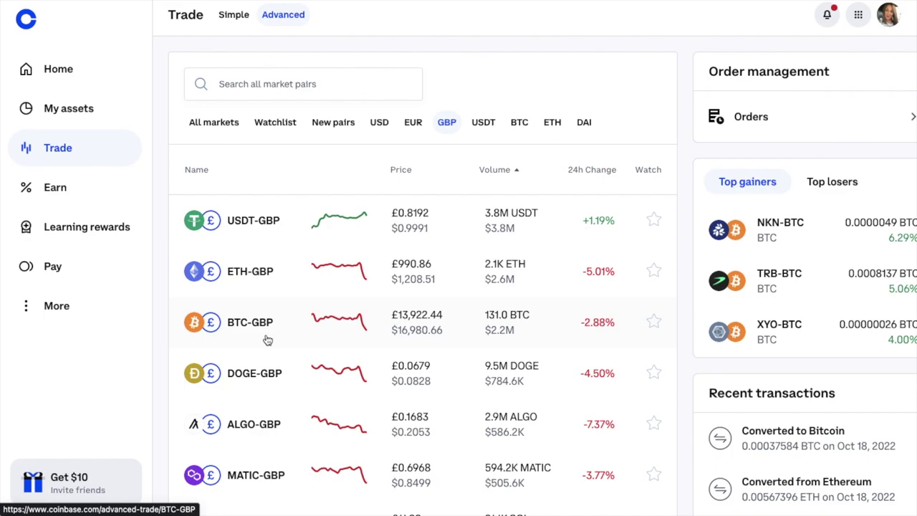
pyautogui.click(267, 340)
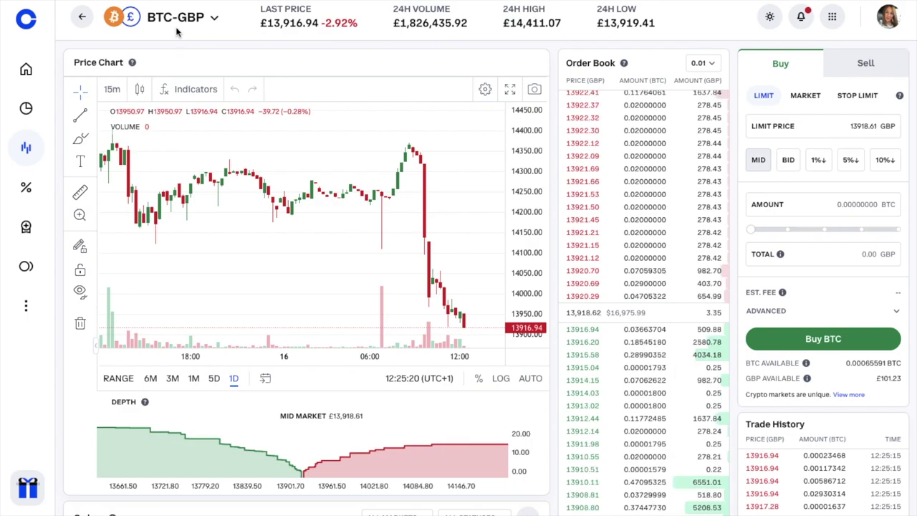
pyautogui.click(215, 21)
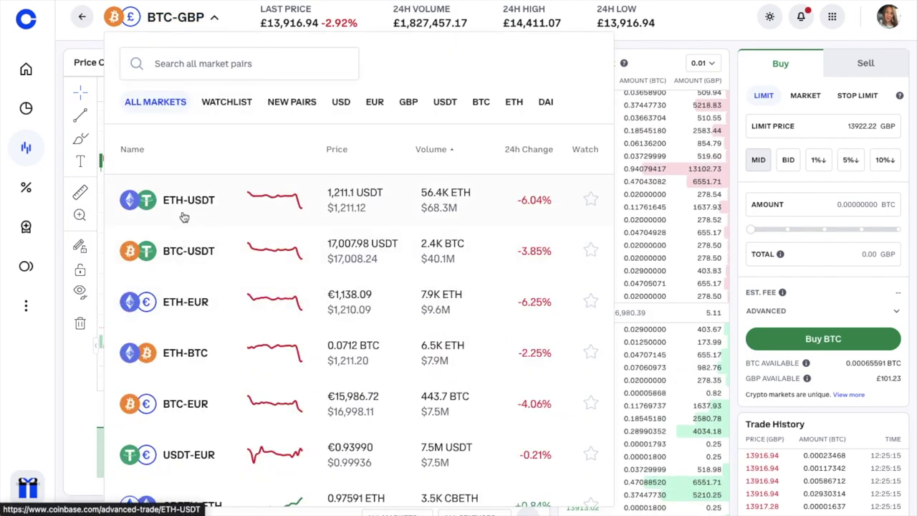
pyautogui.click(211, 25)
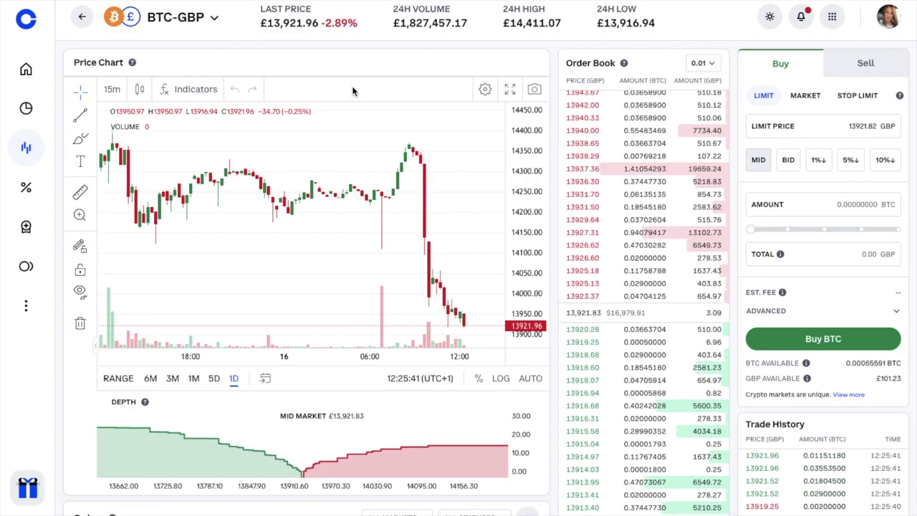
# Set the BTC-GBP price chart's interval to 30 minutes and view the available chart types without changing the type.
pyautogui.click(113, 89)
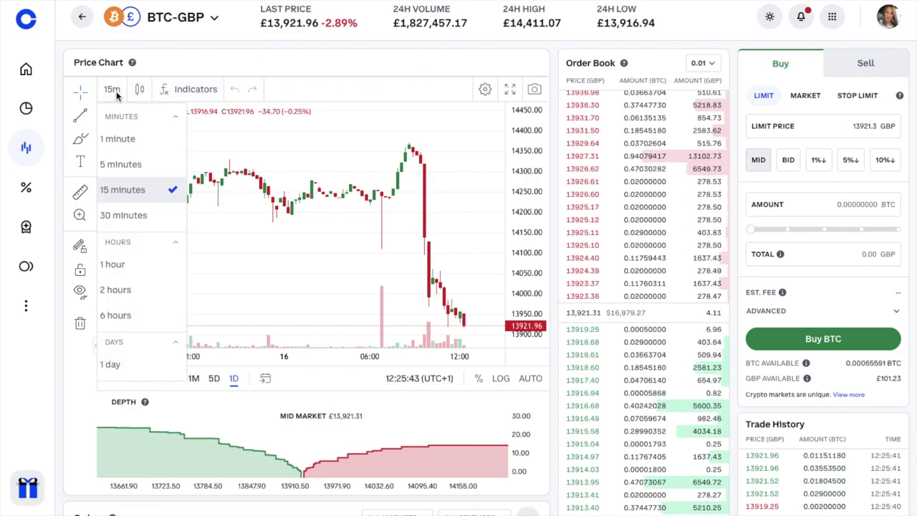
pyautogui.click(108, 214)
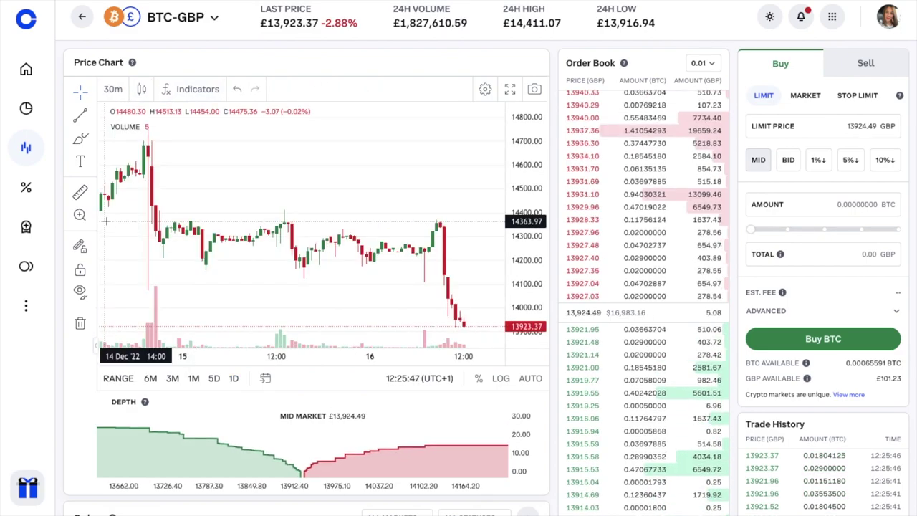
pyautogui.click(141, 89)
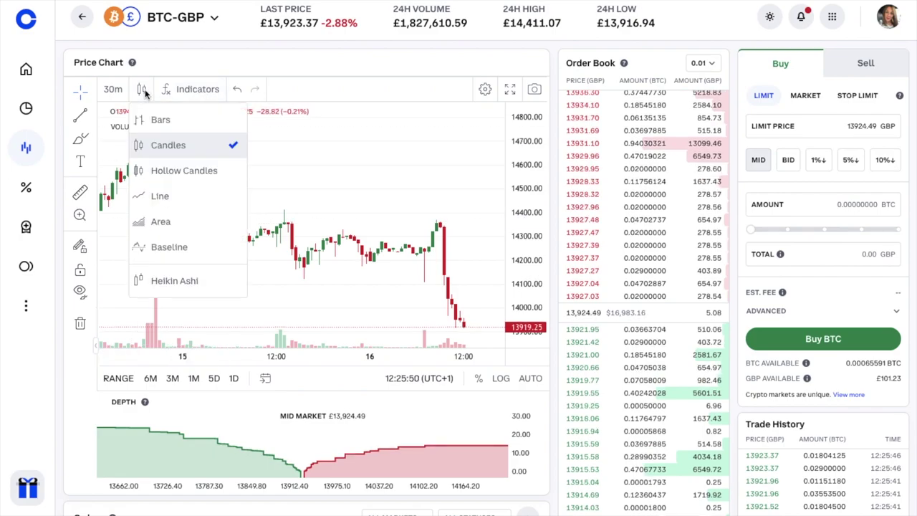
pyautogui.click(142, 90)
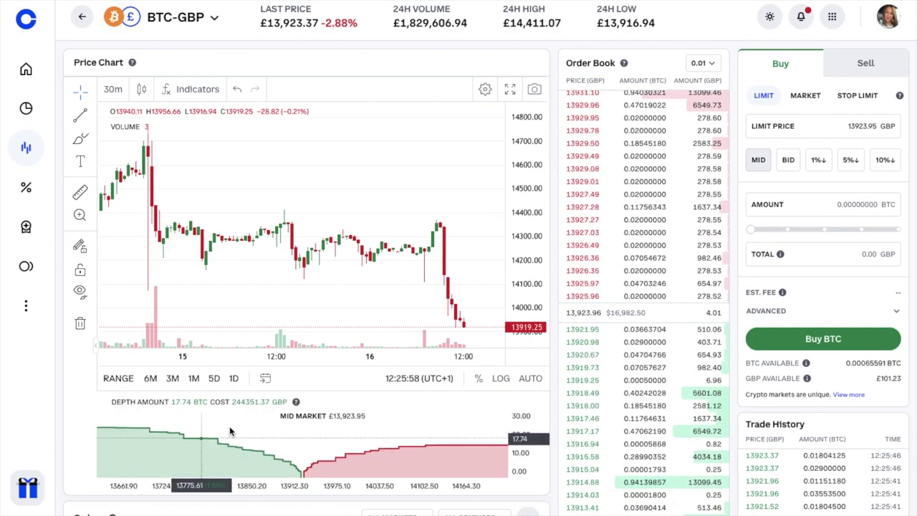
pyautogui.click(131, 63)
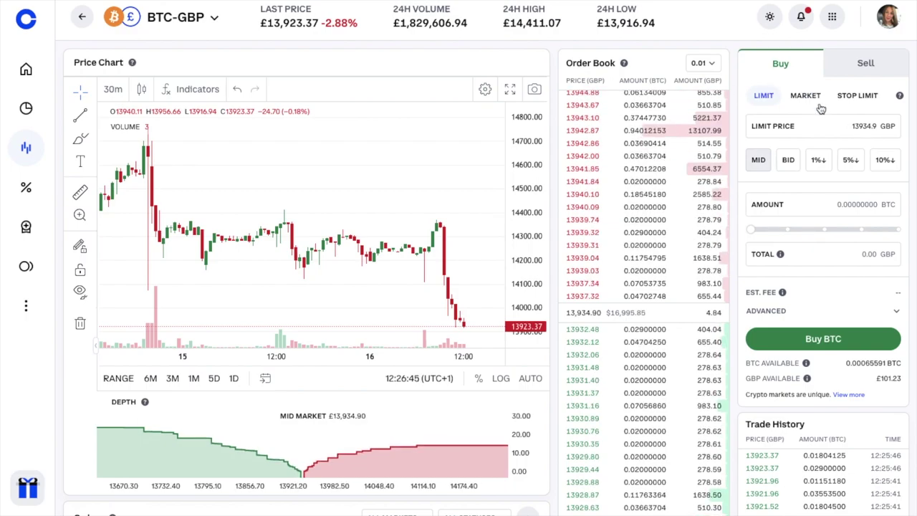
# Buy Bitcoin with a market order using the entire available GBP balance, for a total of 101.23 GBP.
pyautogui.scroll(-1, 820, 114)
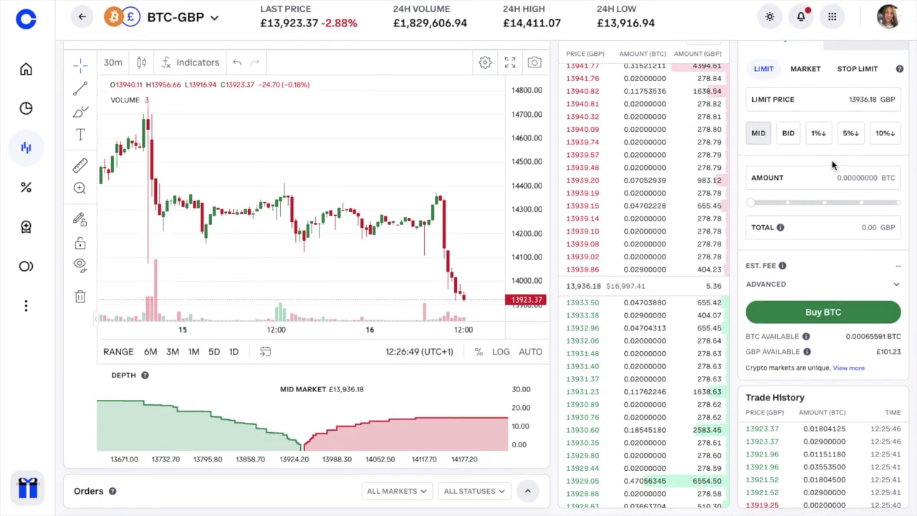
pyautogui.scroll(1, 832, 164)
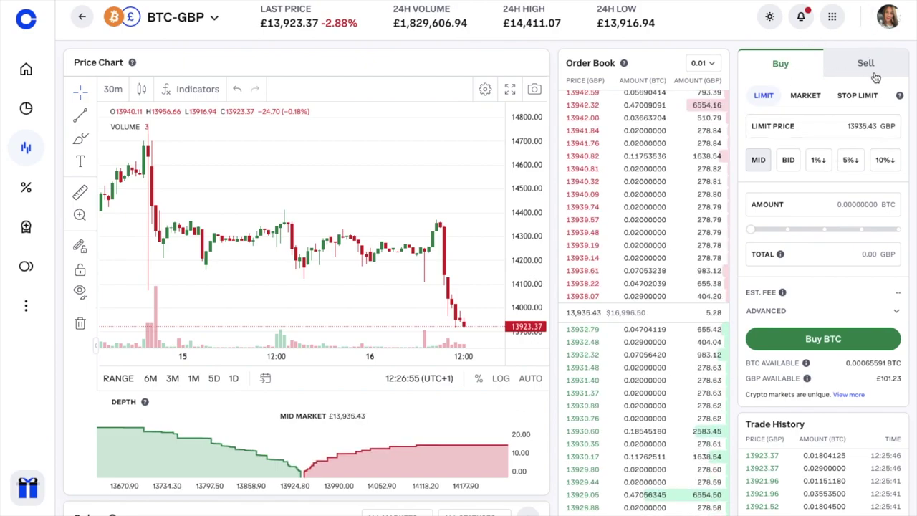
pyautogui.click(781, 72)
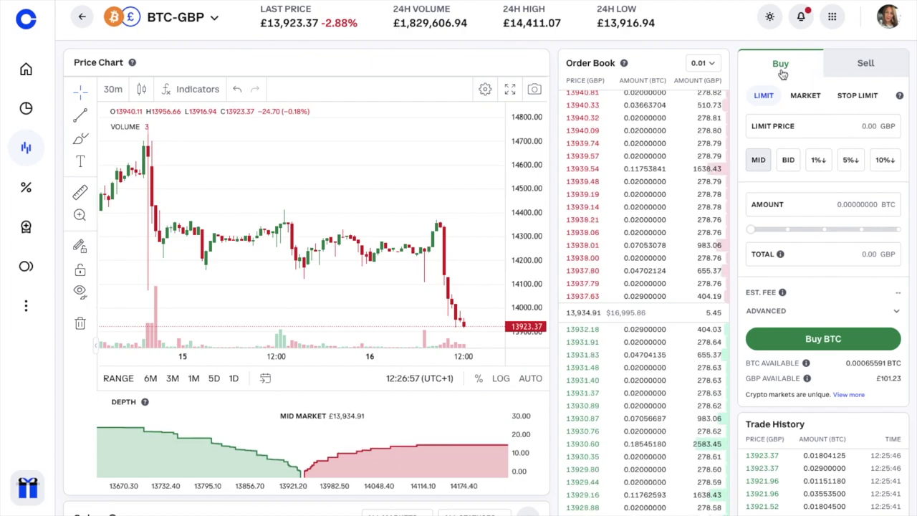
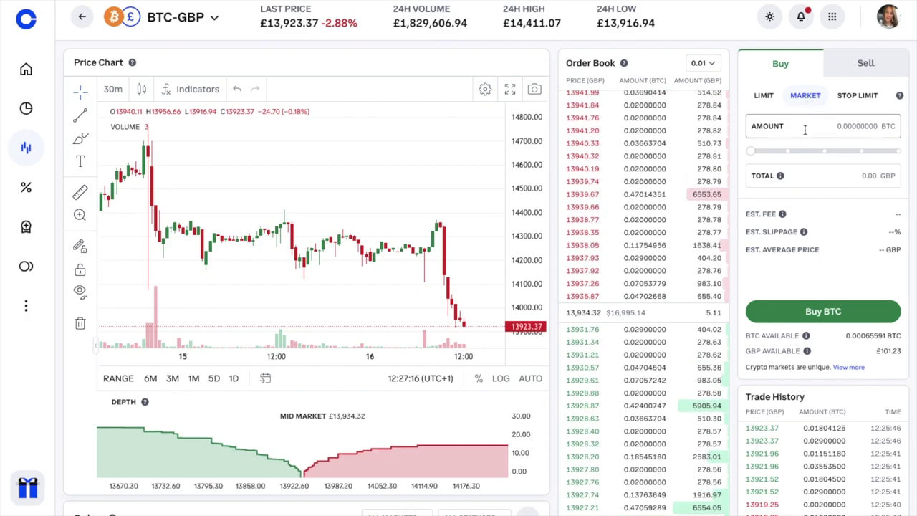
pyautogui.click(805, 129)
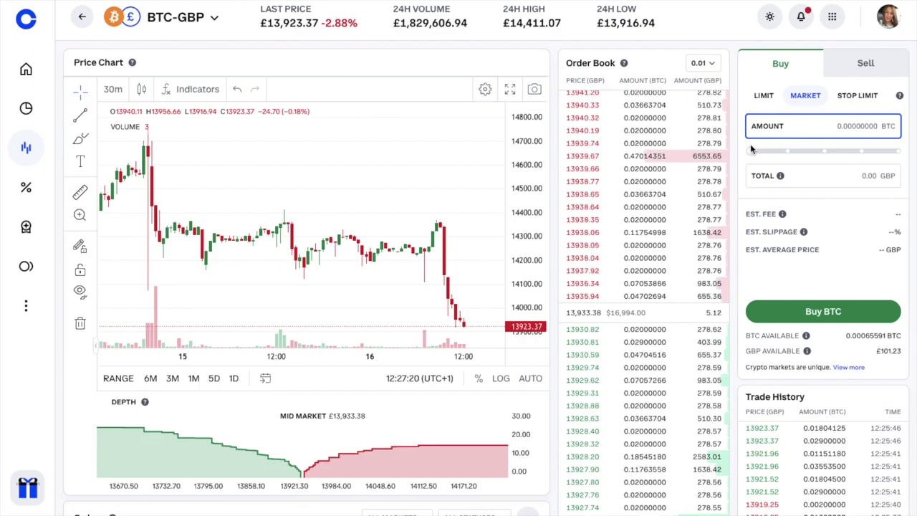
pyautogui.moveTo(750, 149); pyautogui.dragTo(910, 155)
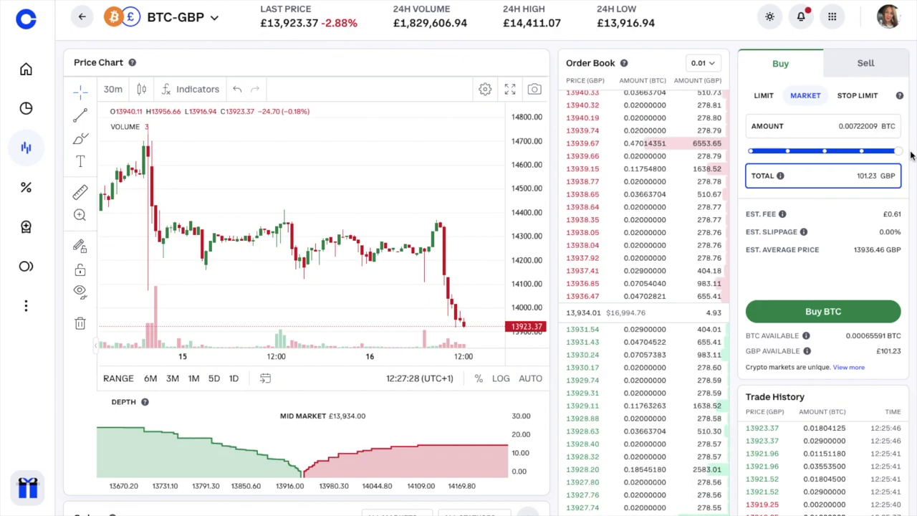
pyautogui.moveTo(782, 214)
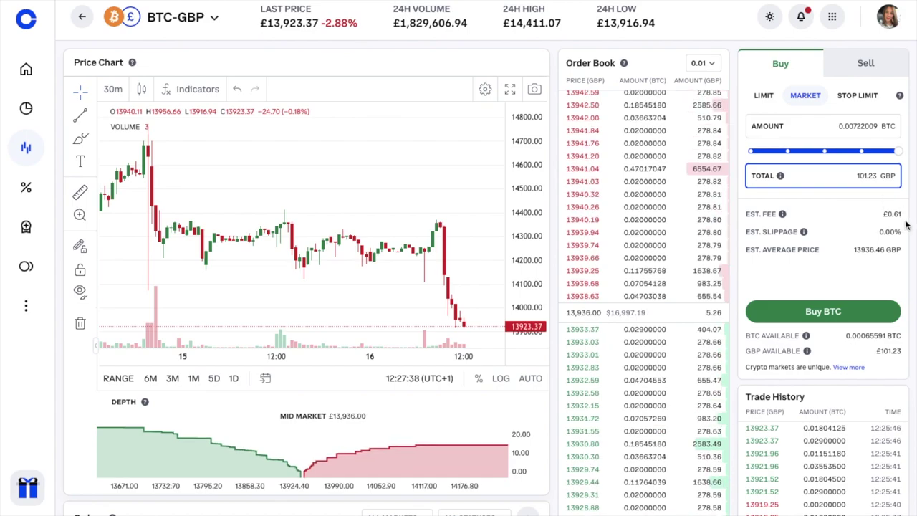
pyautogui.click(854, 316)
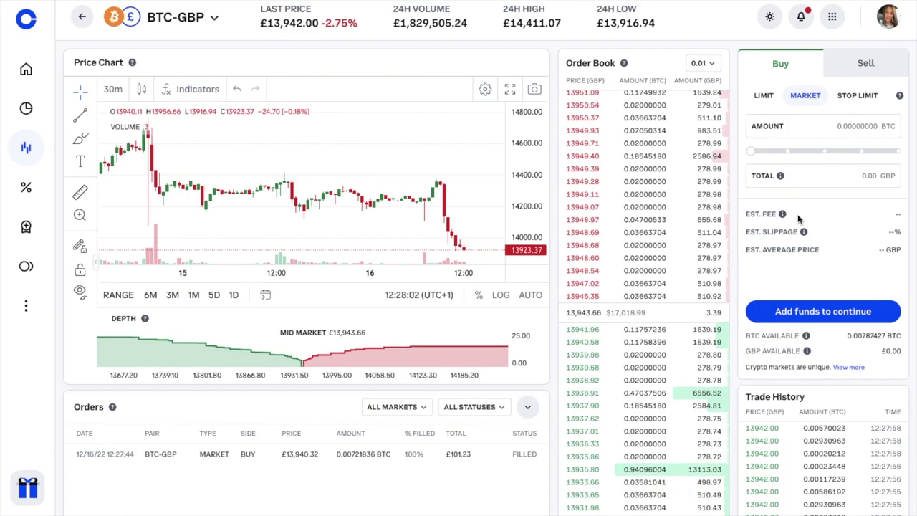
# Examine the details of the latest BTC-GBP purchase in the Bitcoin wallet's transaction history and close them.
pyautogui.click(22, 117)
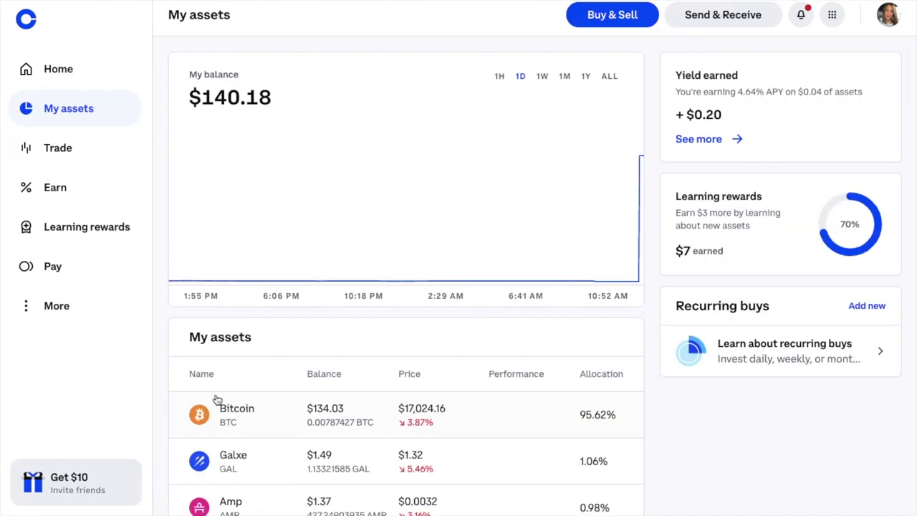
pyautogui.click(318, 421)
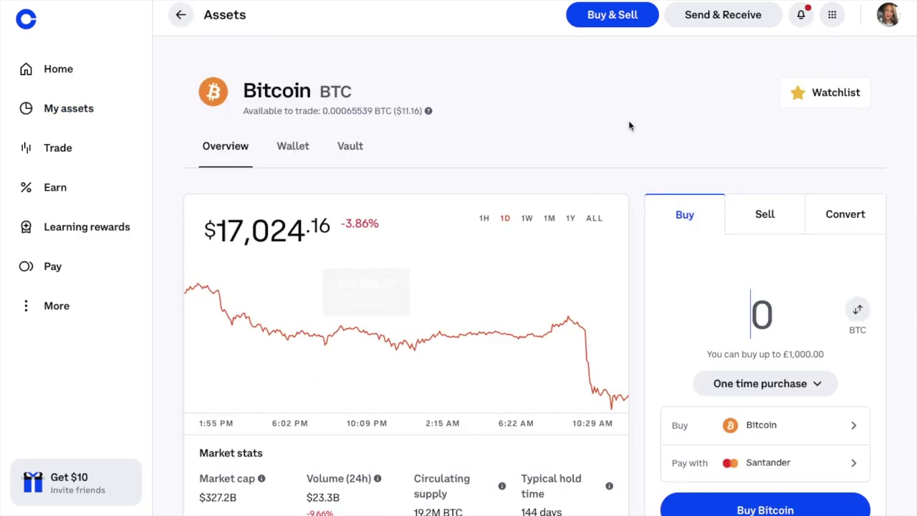
pyautogui.click(306, 150)
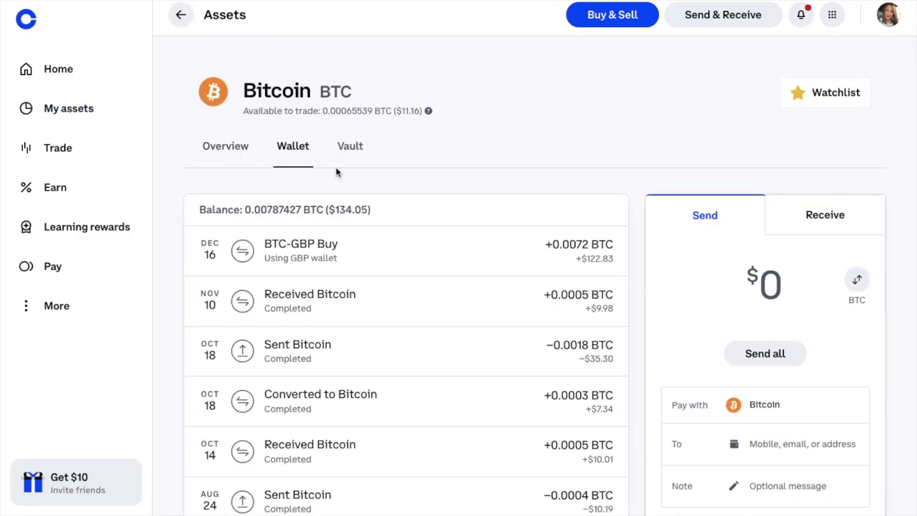
pyautogui.click(334, 250)
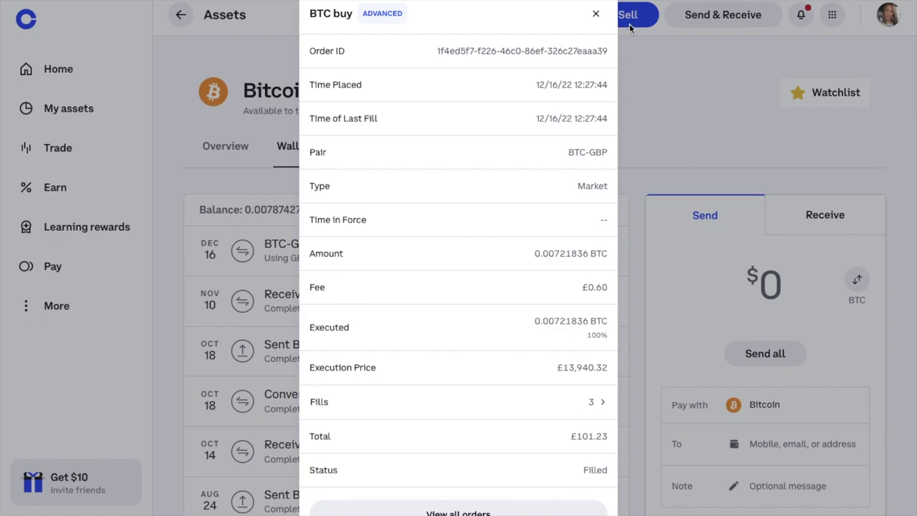
pyautogui.click(593, 16)
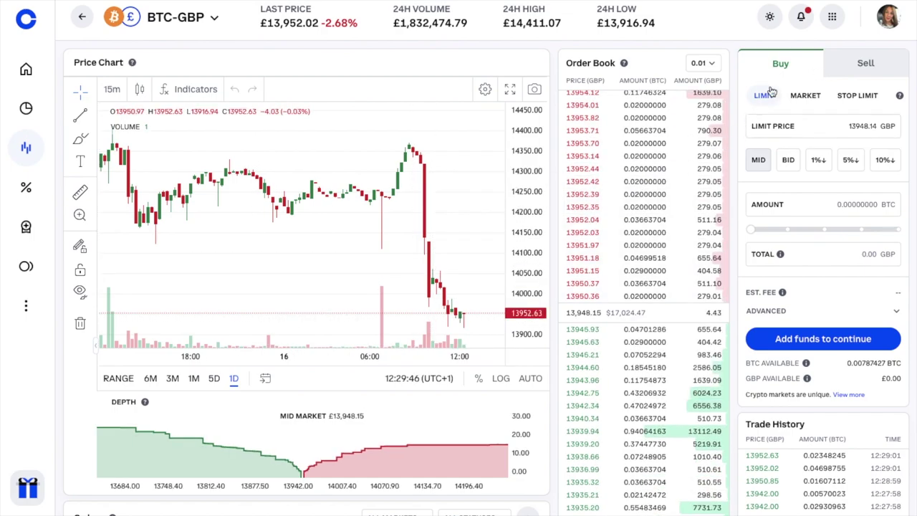
# View the stop-limit fields of the BTC buy form and return to the limit order type.
pyautogui.click(852, 98)
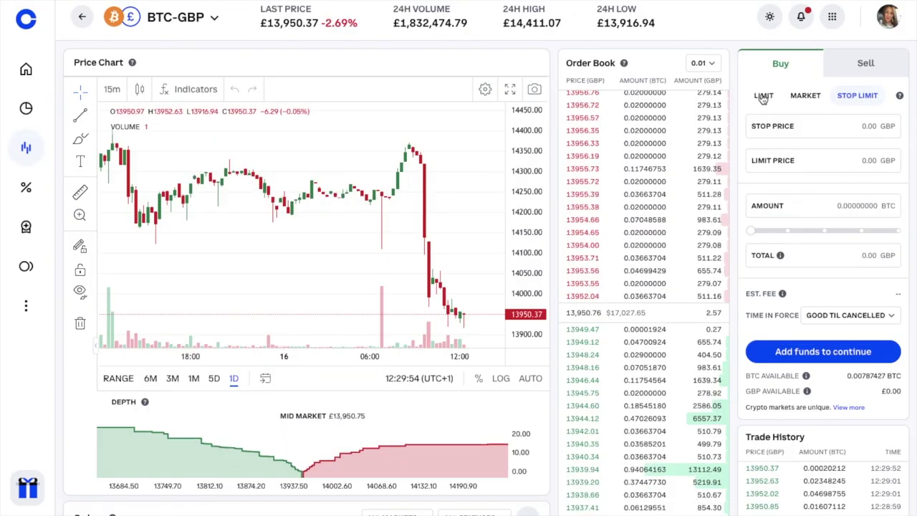
pyautogui.click(763, 96)
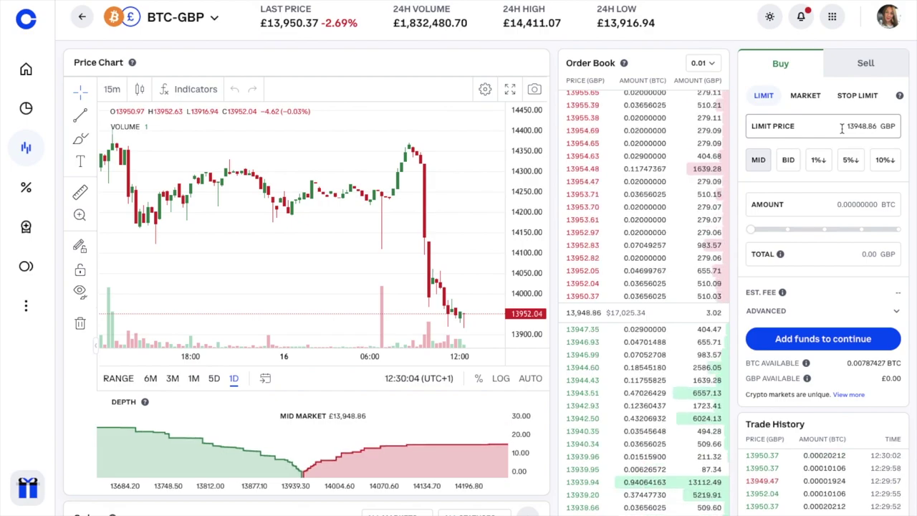
# Place a limit order to sell the entire available 0.00787426 BTC at a limit price of 14000 GBP.
pyautogui.click(855, 76)
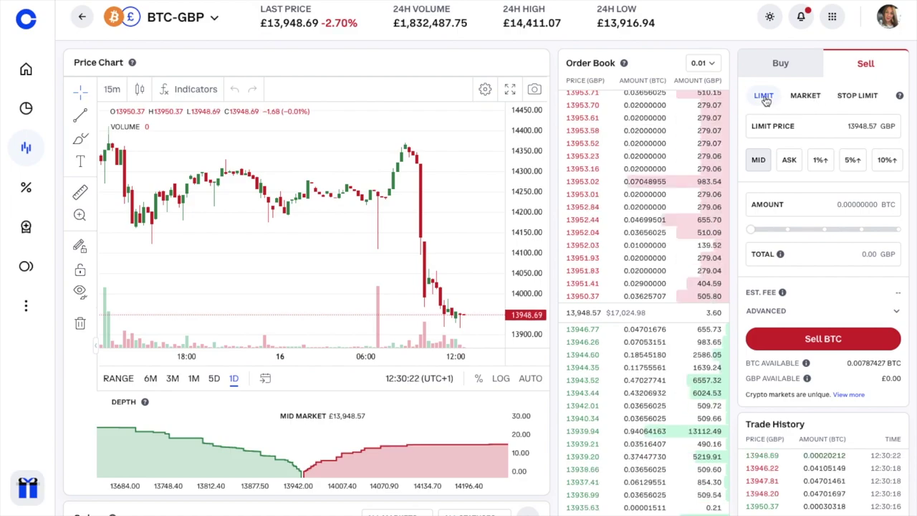
pyautogui.click(815, 123)
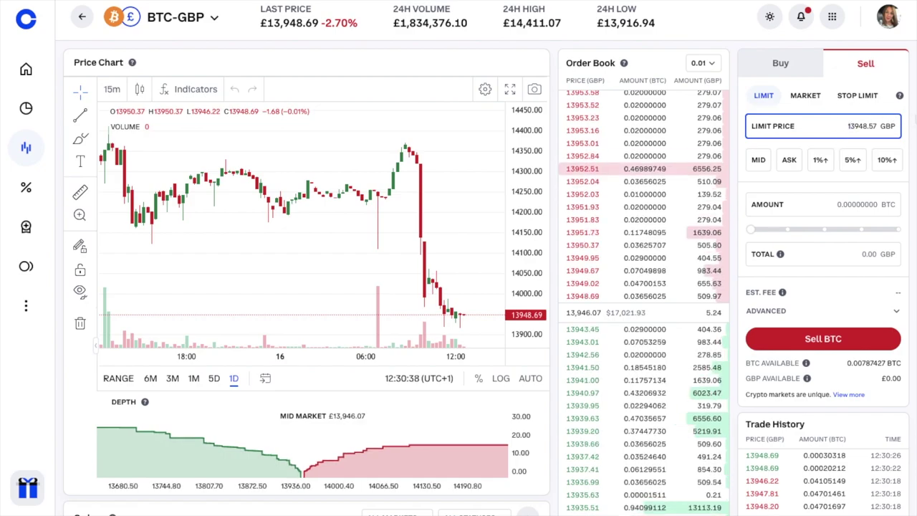
pyautogui.hotkey('ctrl', 'a')
pyautogui.write('1')
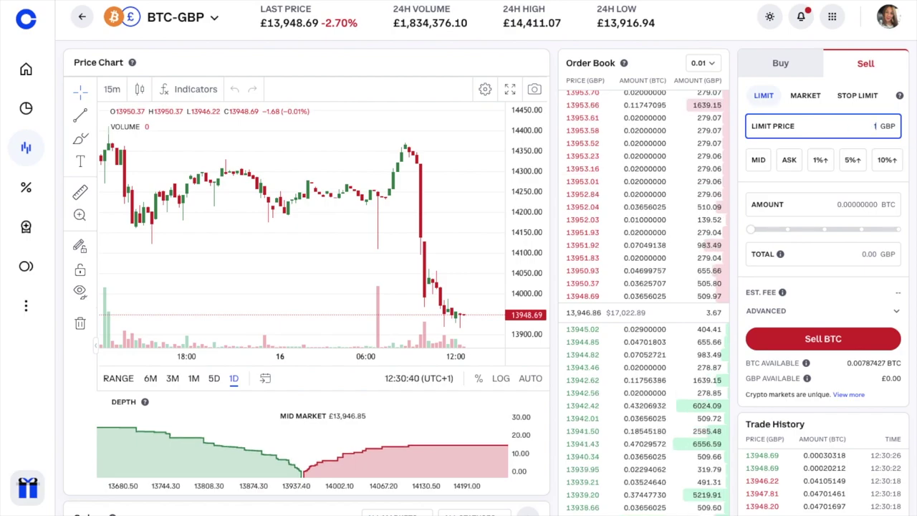
pyautogui.write('4000')
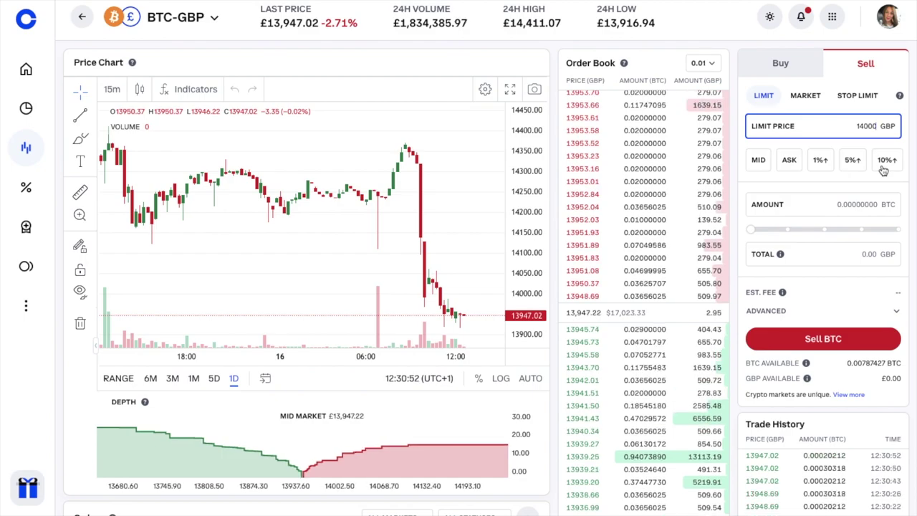
pyautogui.click(888, 204)
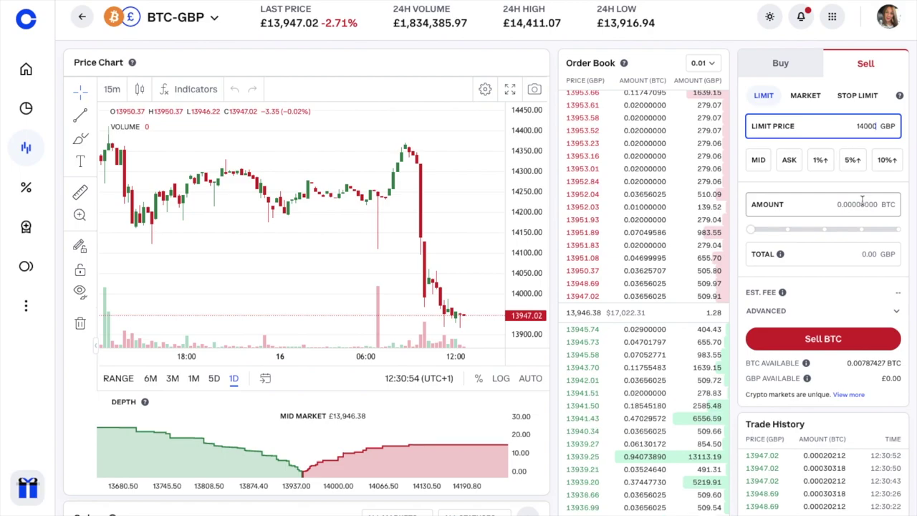
pyautogui.moveTo(750, 230); pyautogui.dragTo(904, 229)
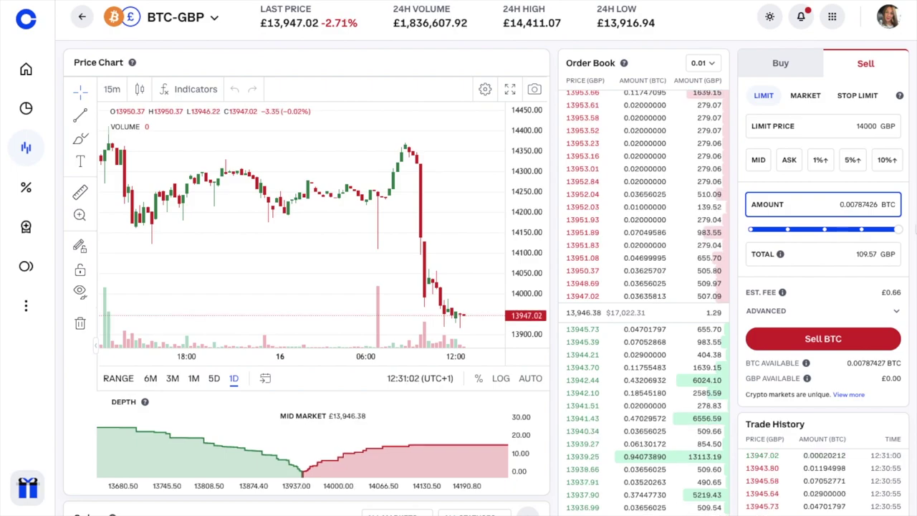
pyautogui.moveTo(783, 292)
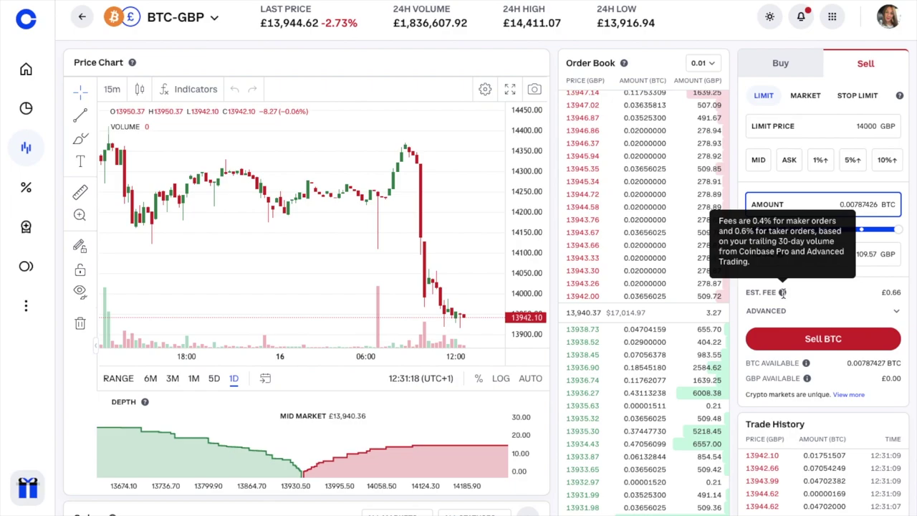
pyautogui.click(794, 340)
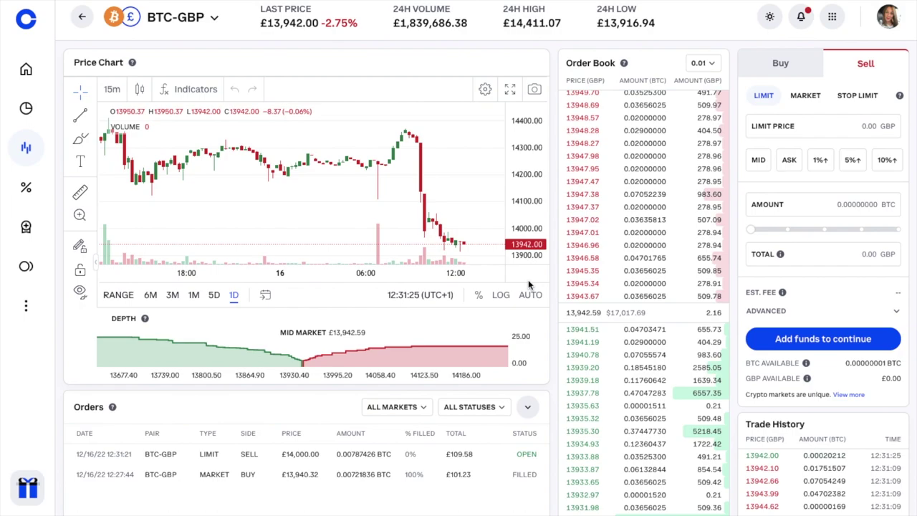
# Open the details of the open BTC-GBP limit sell order in the orders list and cancel that order.
pyautogui.scroll(-1, 527, 279)
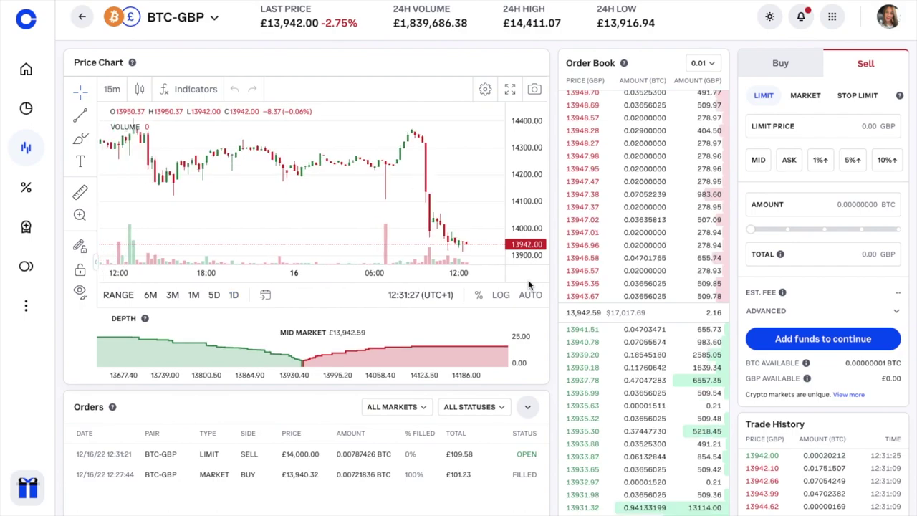
pyautogui.scroll(-1, 555, 303)
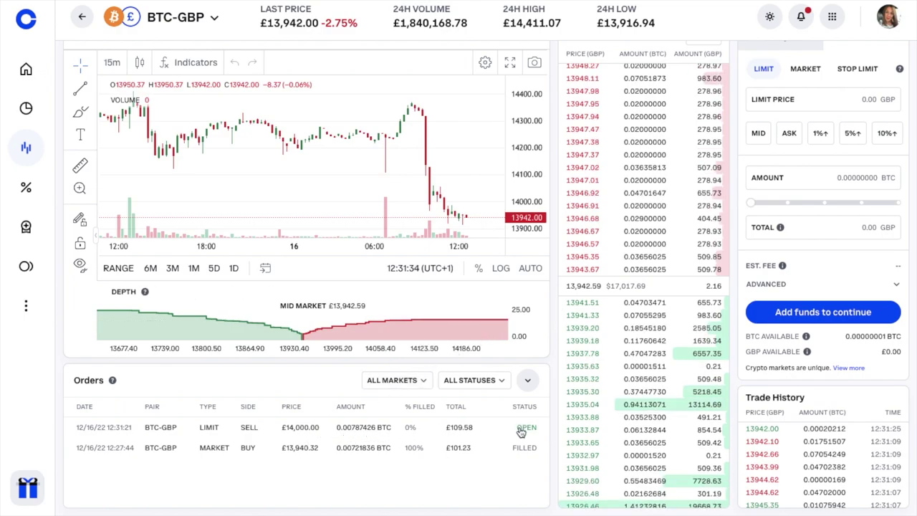
pyautogui.click(490, 430)
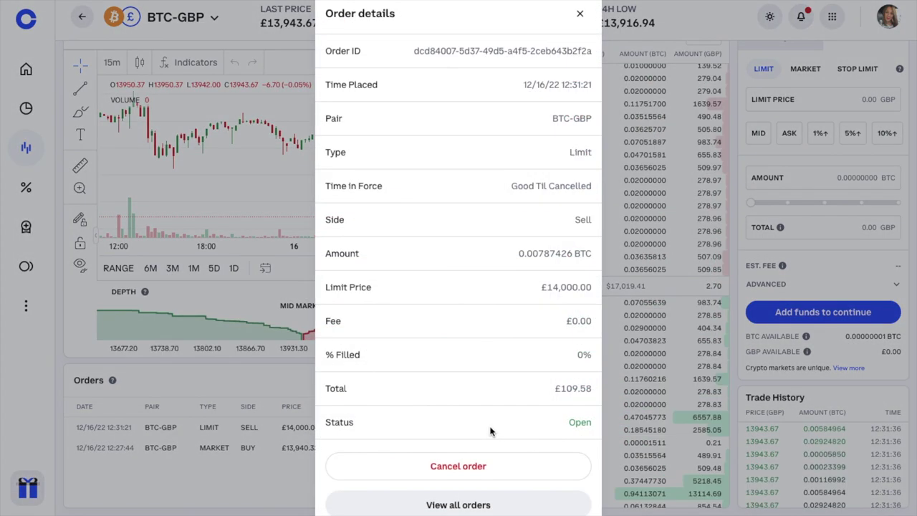
pyautogui.click(477, 467)
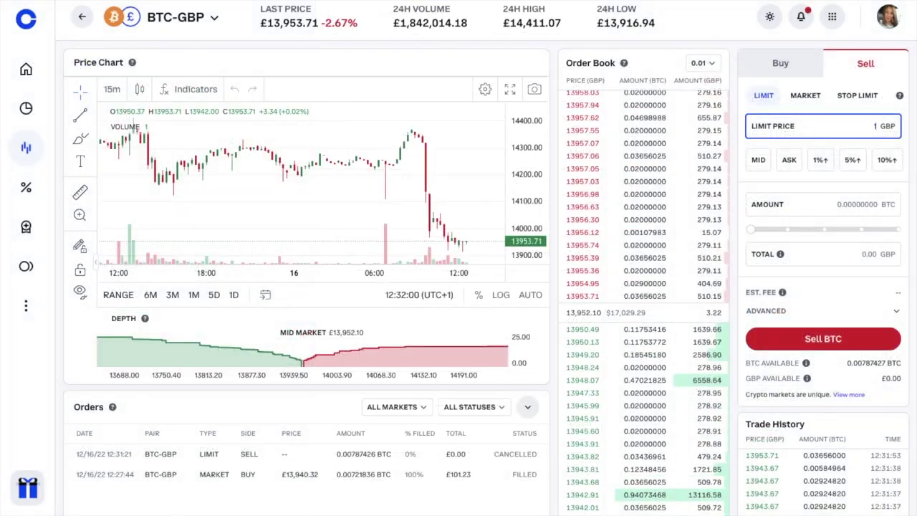
# Resubmit the limit sell order for all available Bitcoin, 0.00787426 BTC, at 14000 GBP.
pyautogui.moveTo(752, 231); pyautogui.dragTo(898, 230)
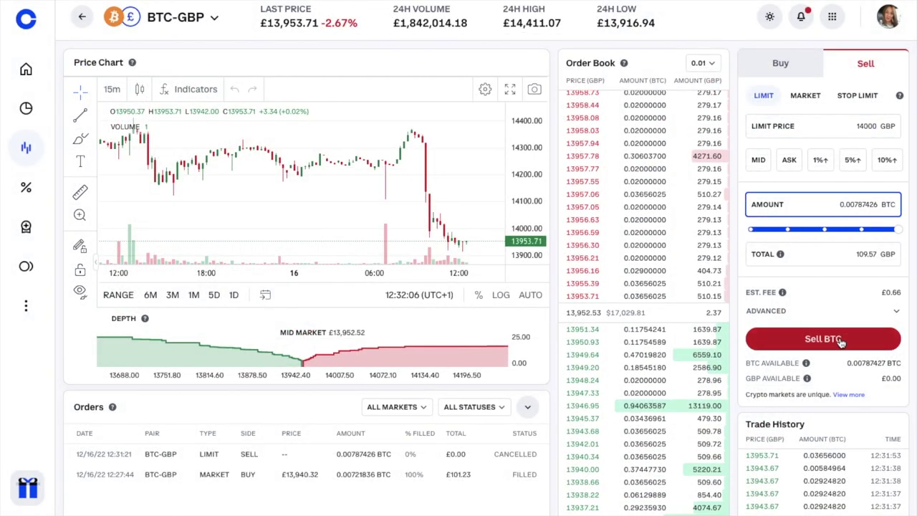
pyautogui.click(822, 338)
# Open the order management page from the trading overview and examine the details of the open BTC-GBP limit sell order.
pyautogui.click(15, 69)
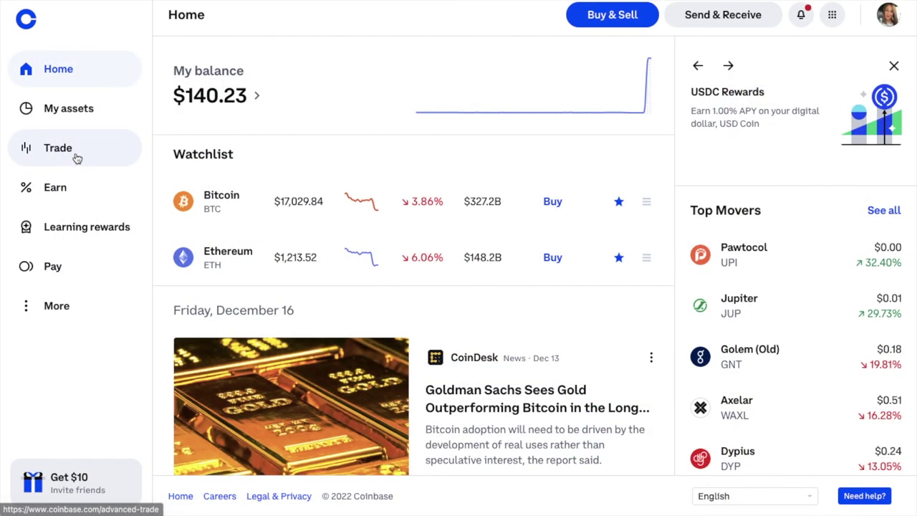
pyautogui.click(77, 158)
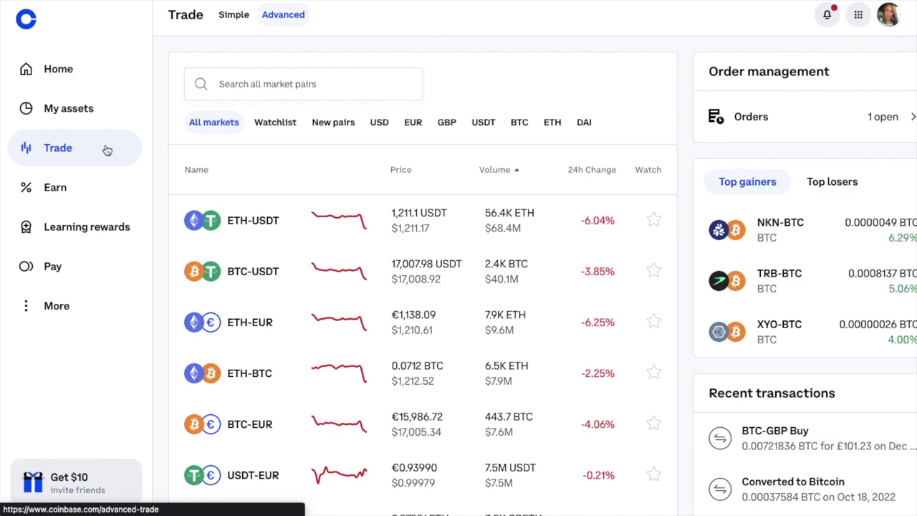
pyautogui.click(838, 121)
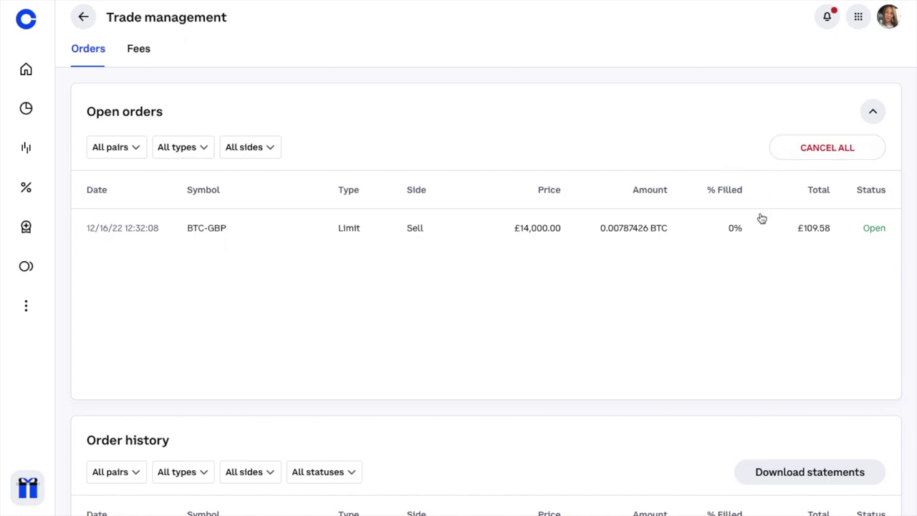
pyautogui.click(311, 226)
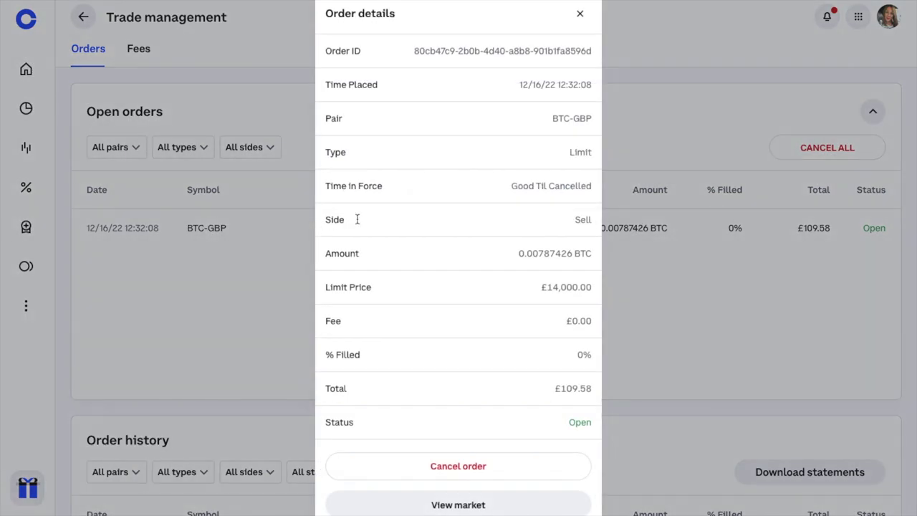
pyautogui.scroll(-1, 683, 127)
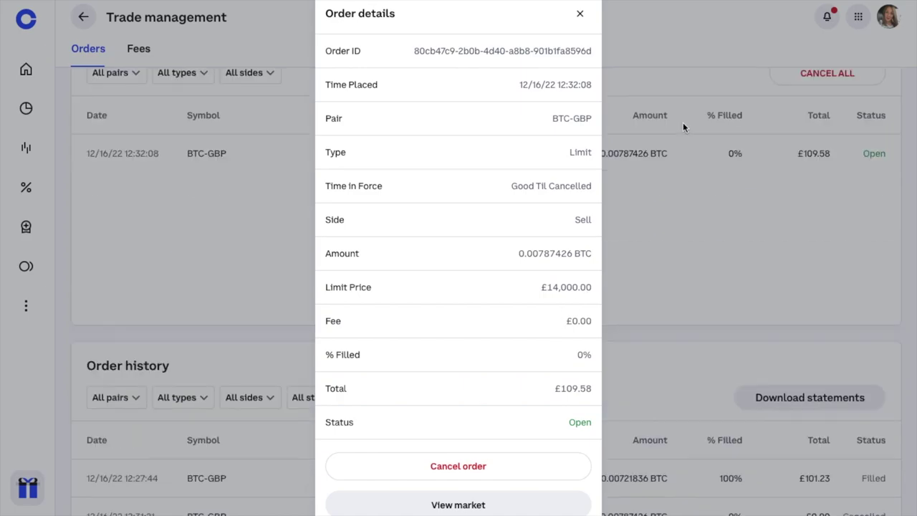
# Go from the order details to the BTC-GBP market and look through the sell side of its order book.
pyautogui.click(531, 506)
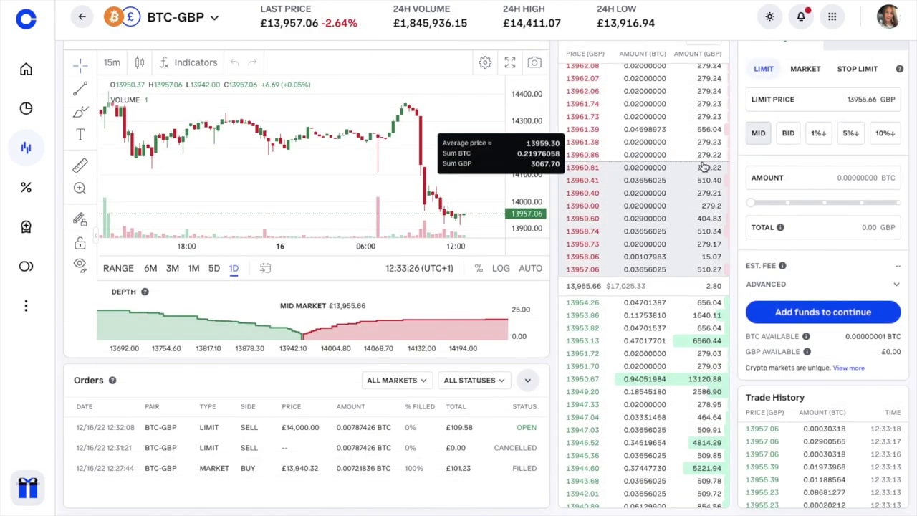
pyautogui.scroll(3, 695, 176)
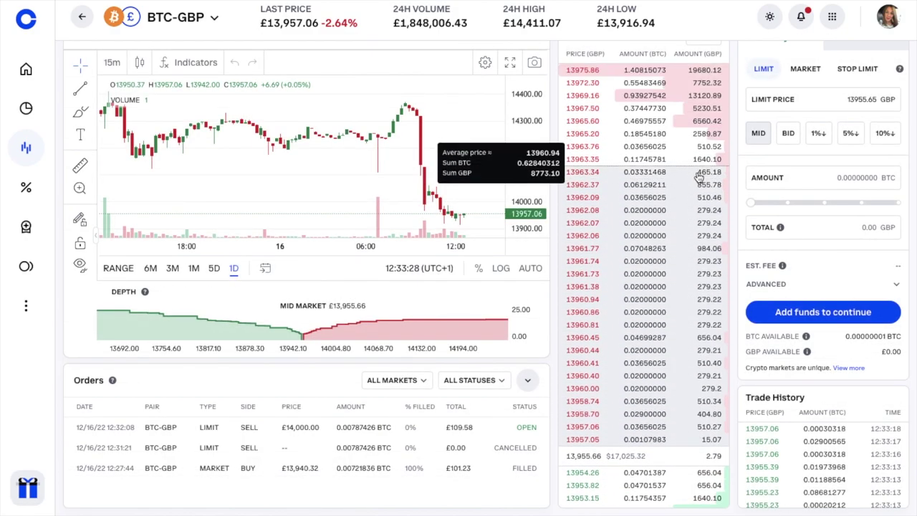
pyautogui.scroll(2, 694, 175)
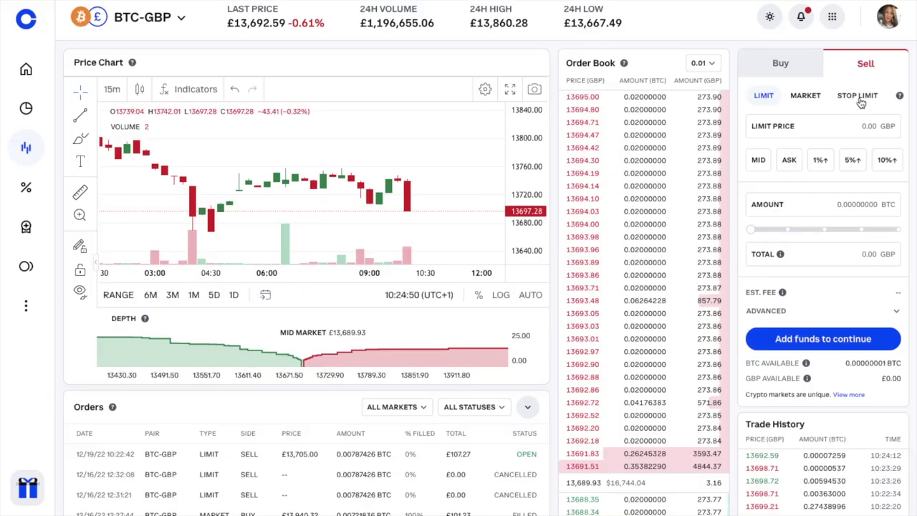
# Fill in a stop-limit sell order with a stop price of 13000 GBP and a limit price of 12950 GBP.
pyautogui.click(857, 97)
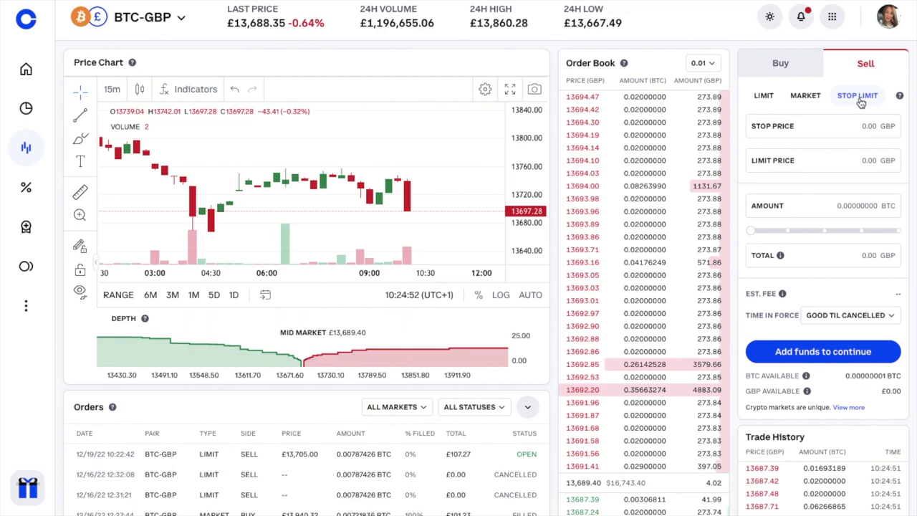
pyautogui.click(832, 126)
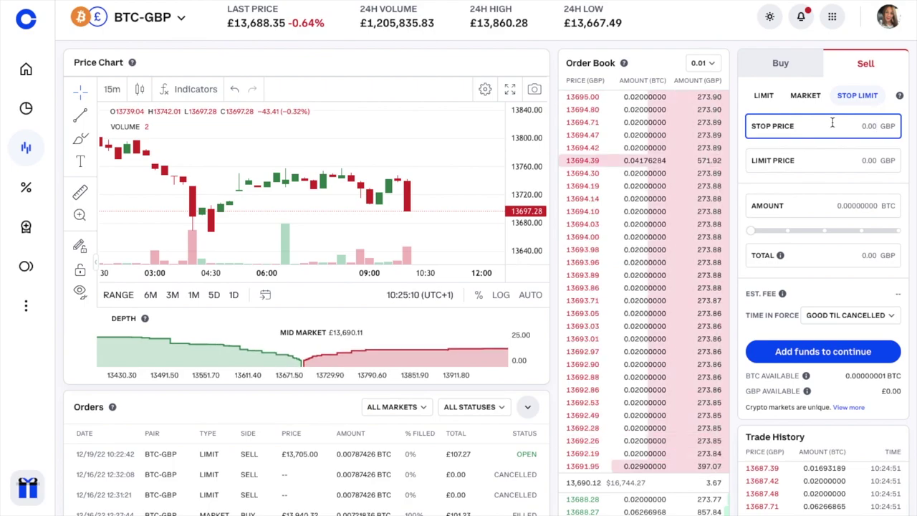
pyautogui.write('13')
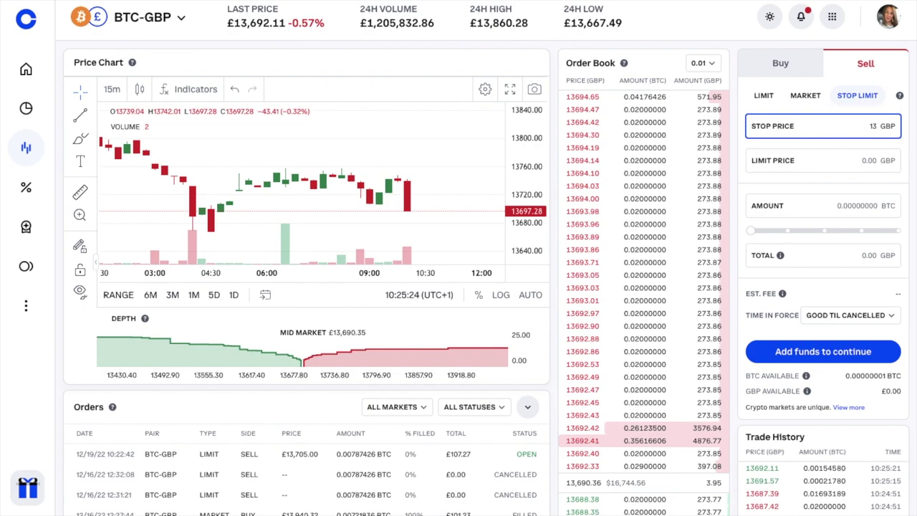
pyautogui.write('000')
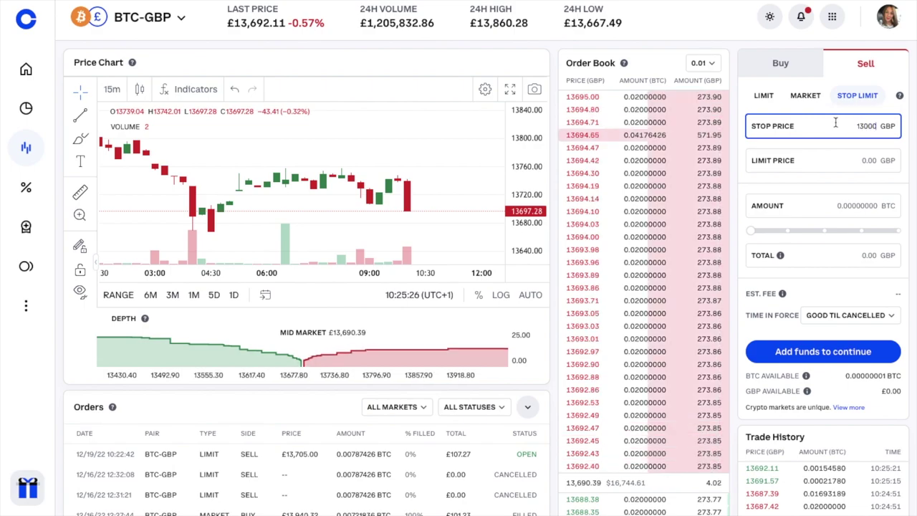
pyautogui.click(849, 160)
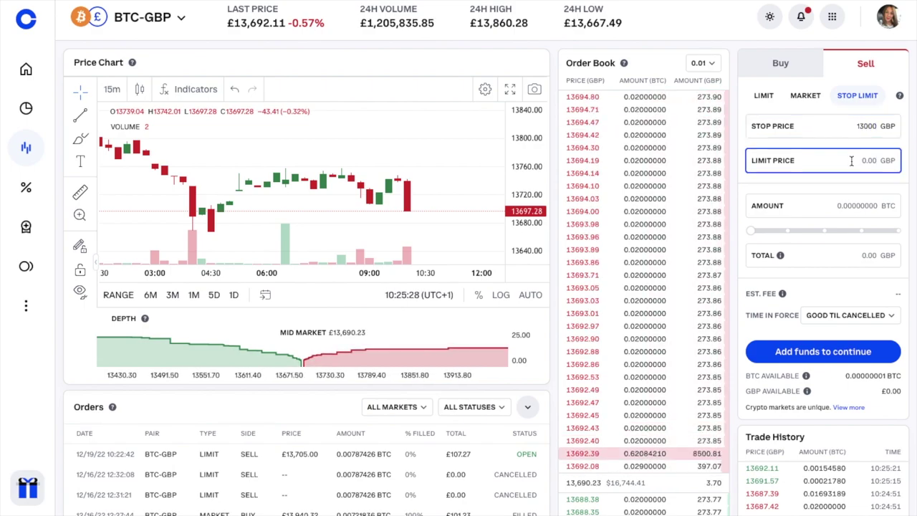
pyautogui.write('12950')
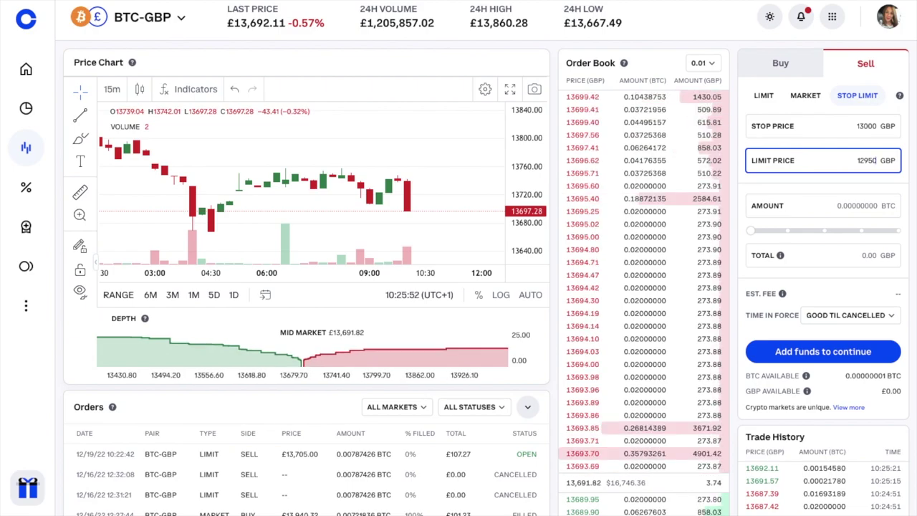
pyautogui.scroll(-1, 43, 115)
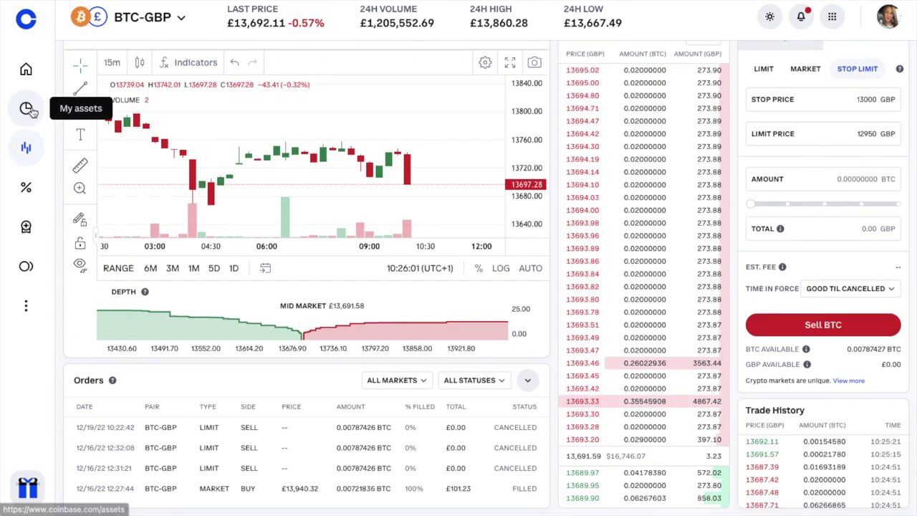
# Open the assets overview and prepare a Bitcoin send, entering $100 and then switching the amount to the entire Bitcoin balance.
pyautogui.click(26, 109)
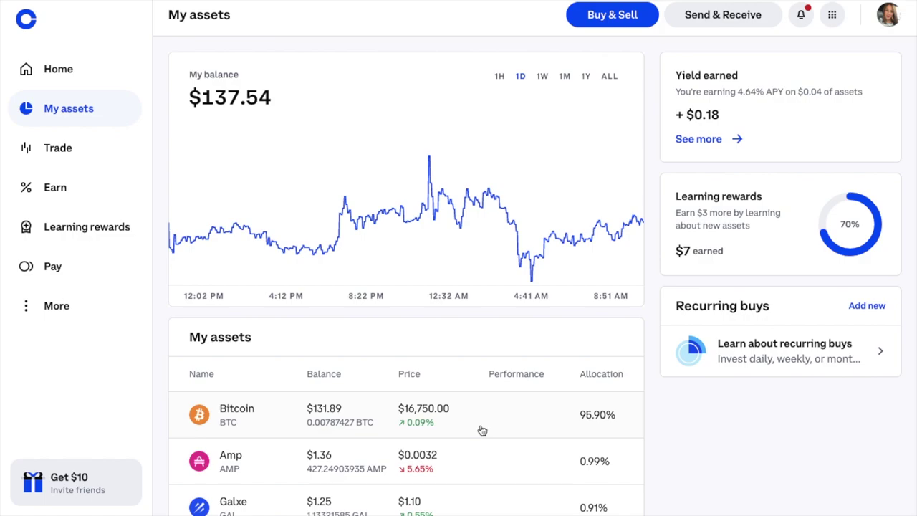
pyautogui.click(687, 23)
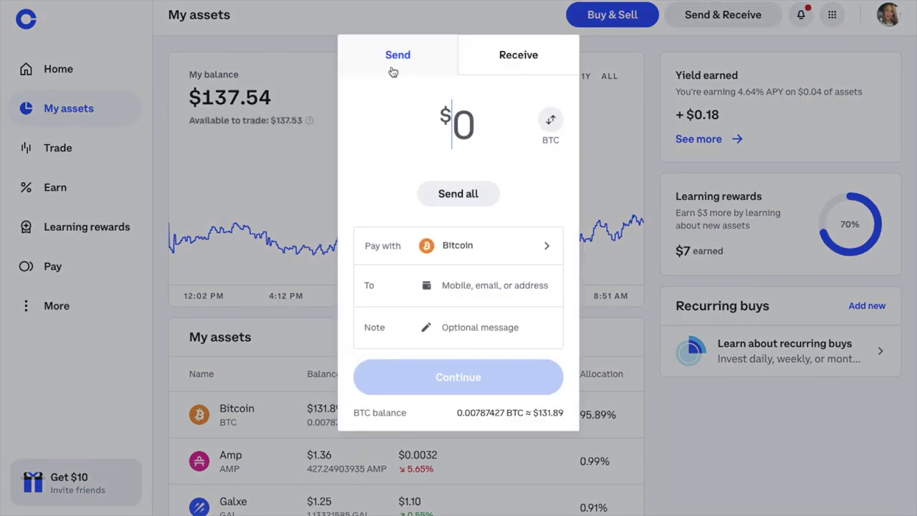
pyautogui.write('1')
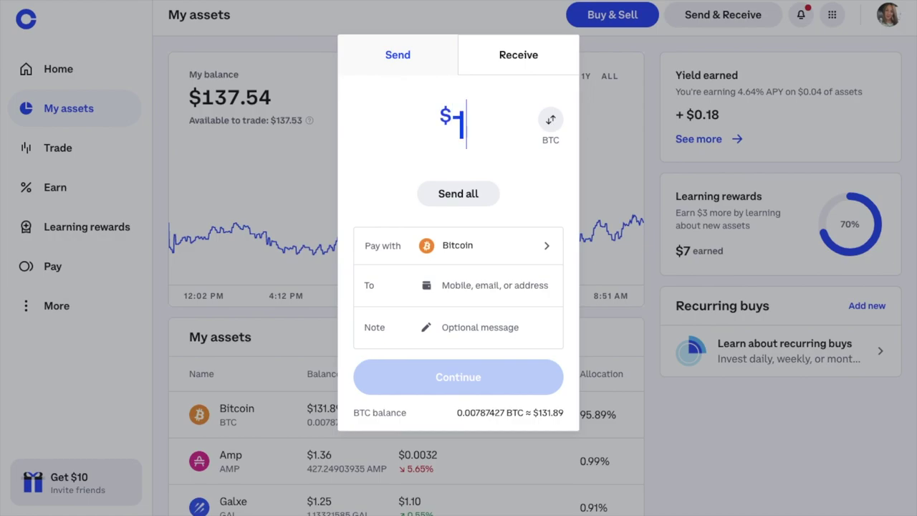
pyautogui.write('00')
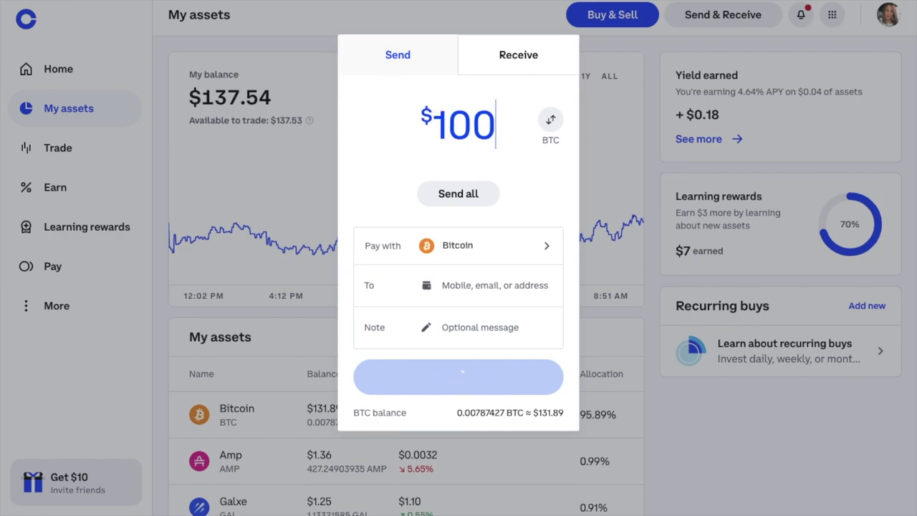
pyautogui.click(440, 194)
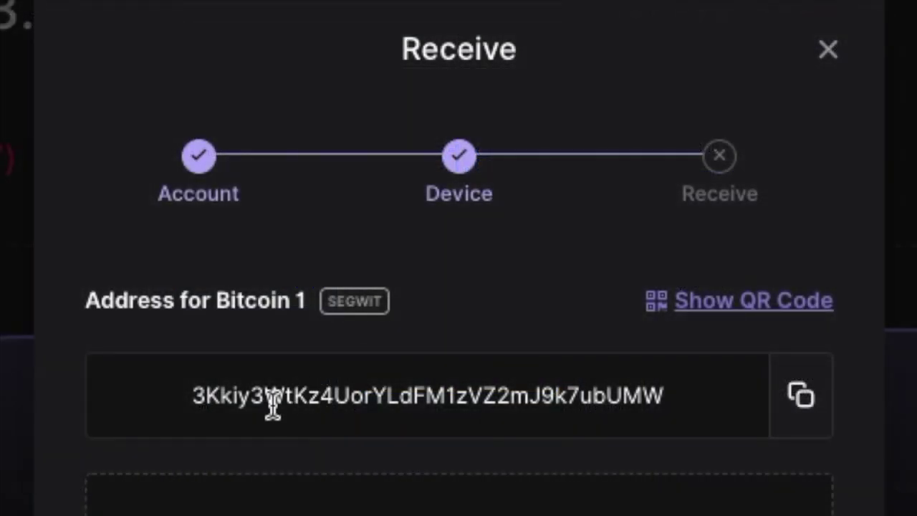
# Copy the receive address of the Bitcoin 1 account in the external wallet app and enter it as the Coinbase send recipient.
pyautogui.click(802, 398)
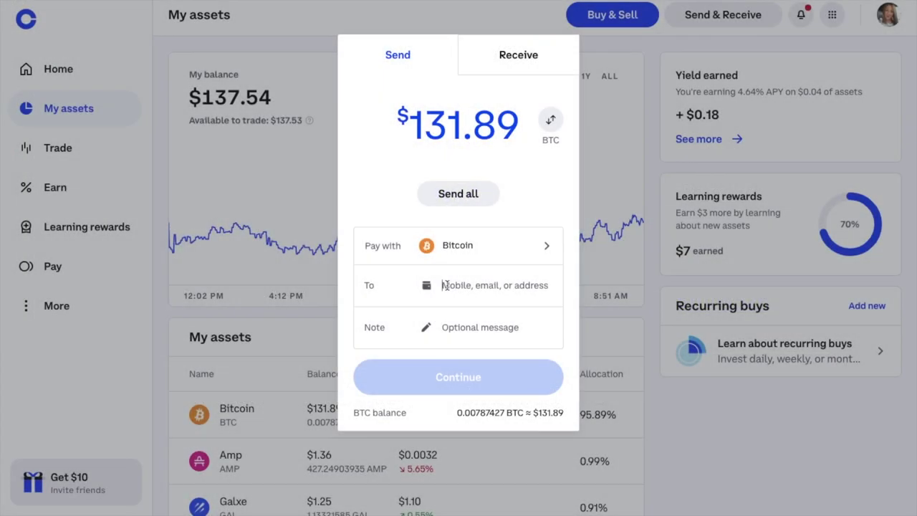
pyautogui.click(445, 285)
pyautogui.hotkey('ctrl', 'v')
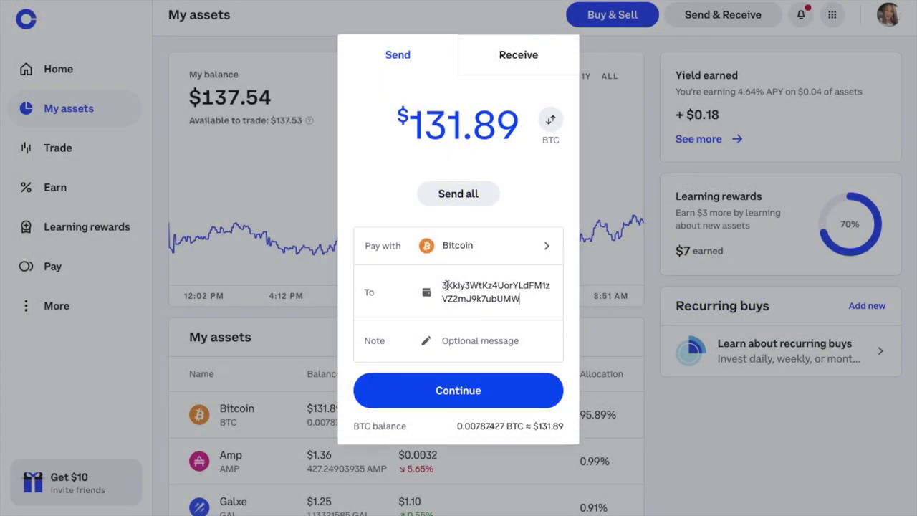
# Add the note "Ledger Wallet" to the Bitcoin transfer and continue to its preview.
pyautogui.click(456, 346)
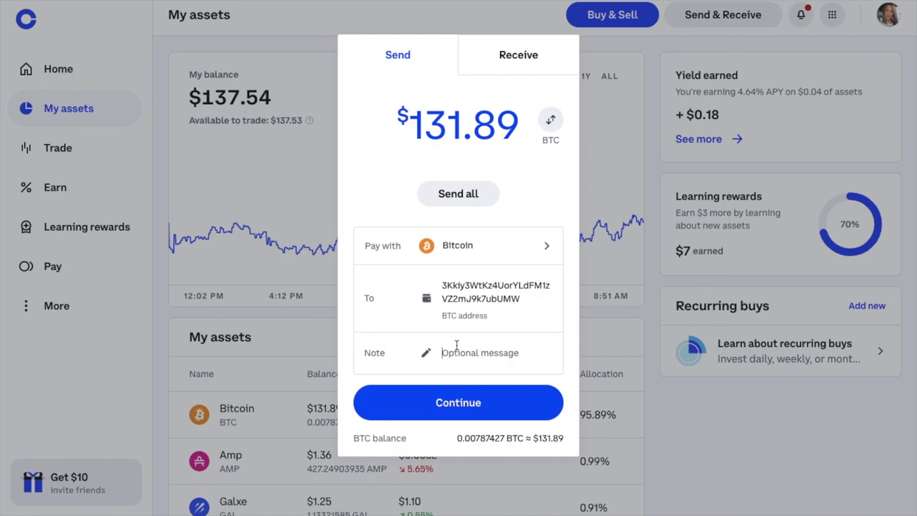
pyautogui.write('Led')
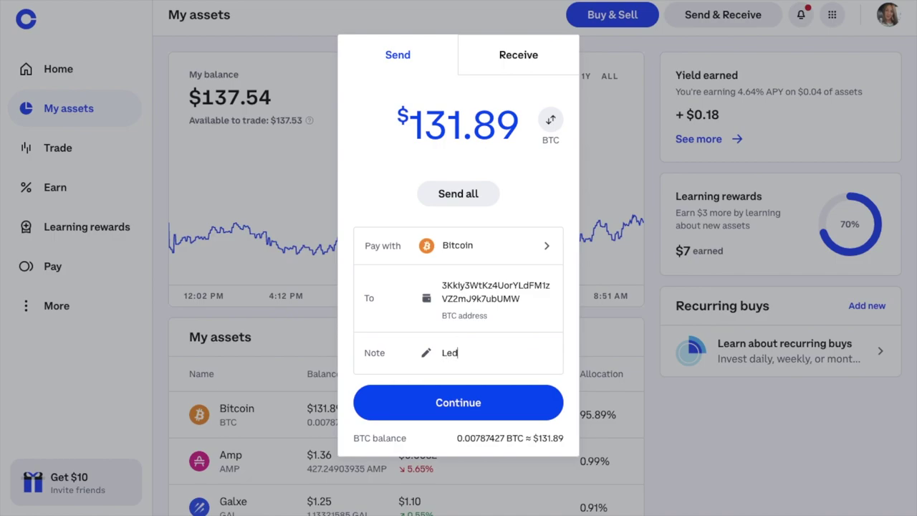
pyautogui.write('ger Wallet')
pyautogui.click(462, 405)
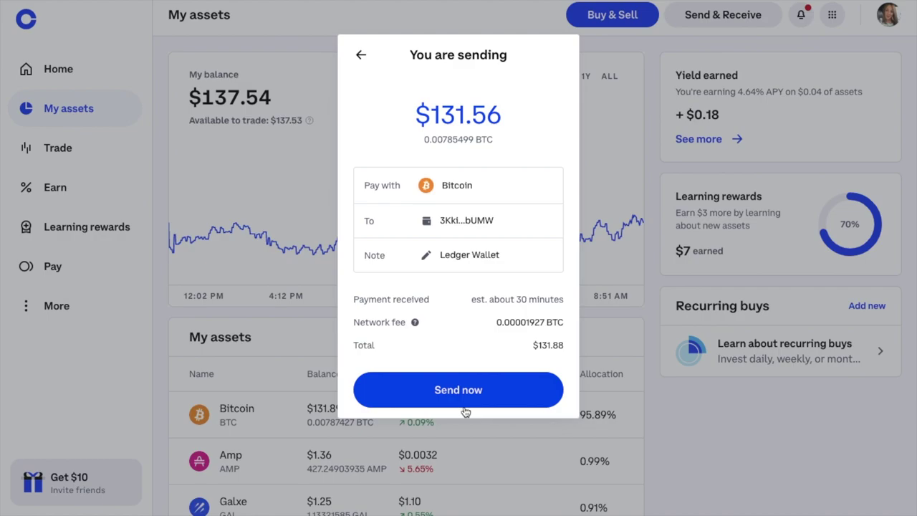
# Read the network fee explanation from the send preview, and close the send form without sending.
pyautogui.click(415, 323)
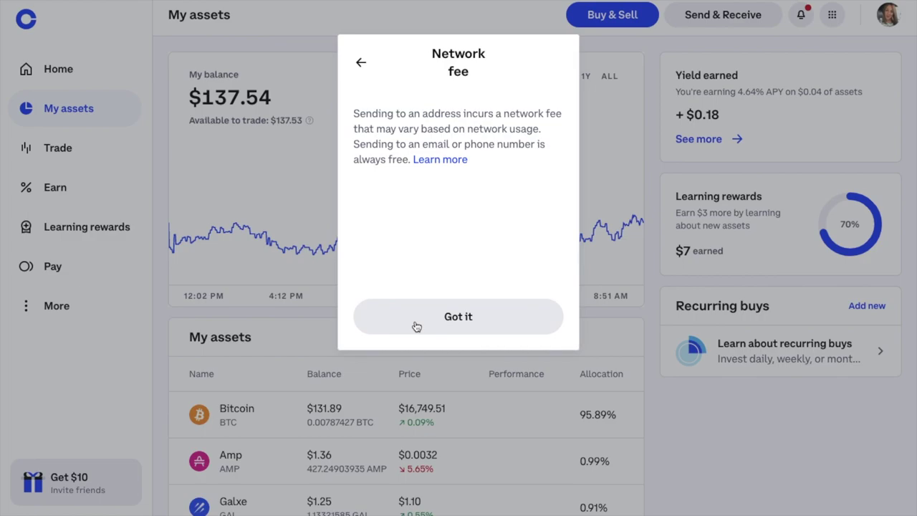
pyautogui.click(416, 323)
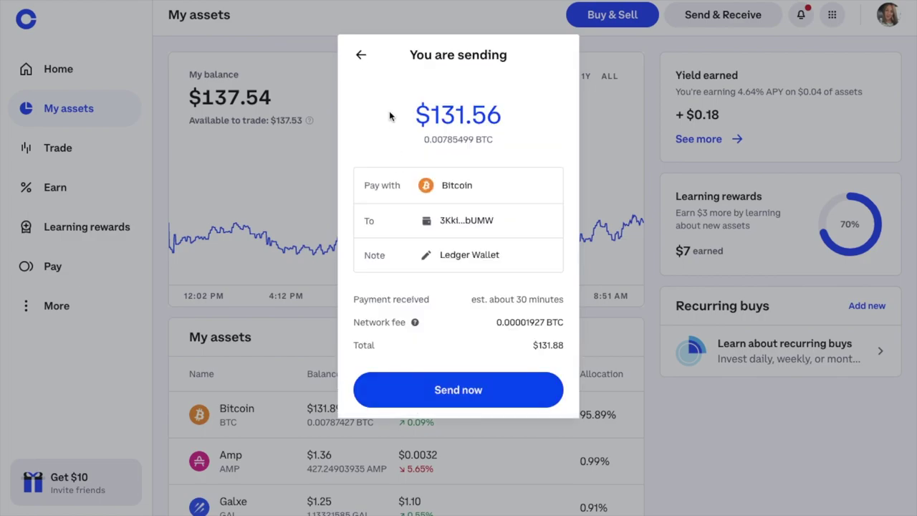
pyautogui.click(360, 56)
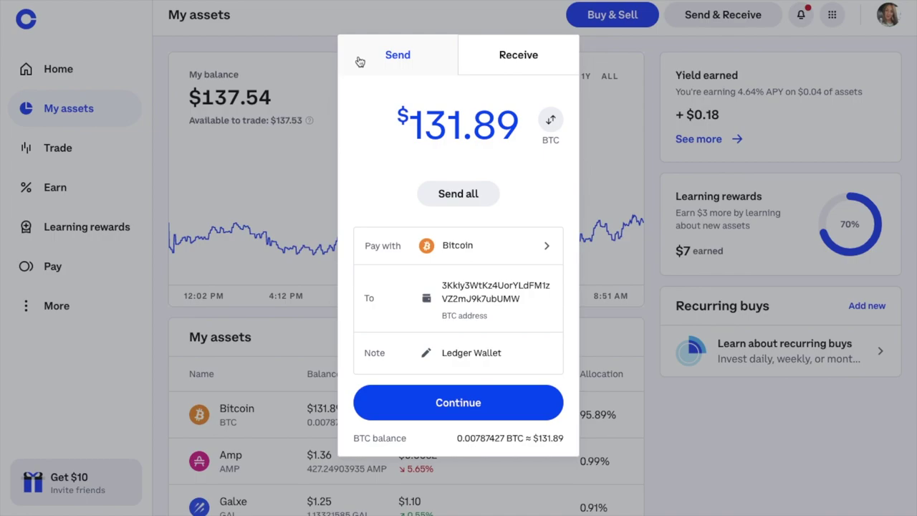
pyautogui.click(311, 59)
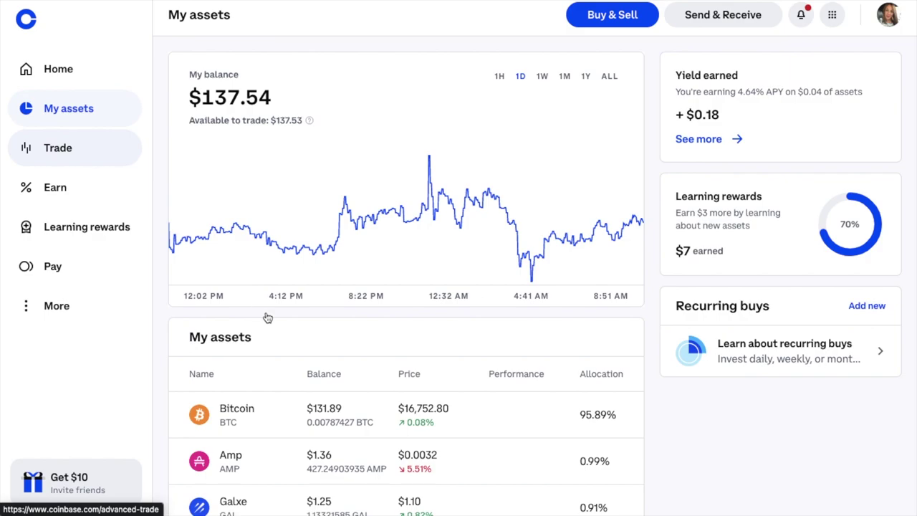
# Open the British Pound asset and set up a cash-out of the full GBP balance, continuing to the destination choice.
pyautogui.scroll(-2, 514, 353)
pyautogui.scroll(-2, 514, 353)
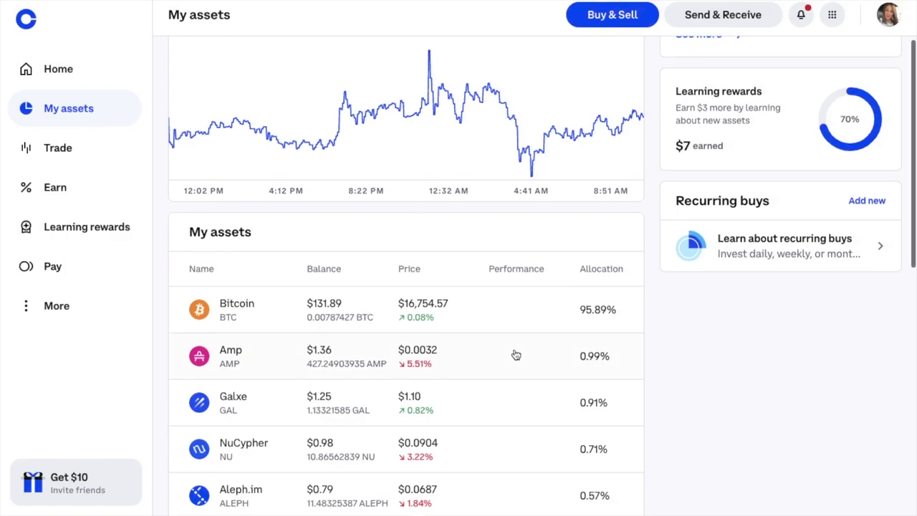
pyautogui.scroll(-3, 516, 353)
pyautogui.scroll(-4, 516, 354)
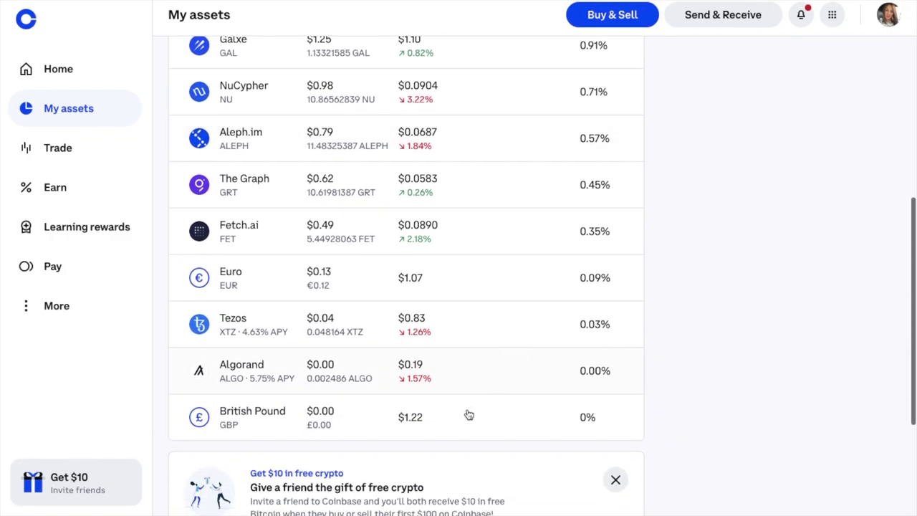
pyautogui.click(469, 414)
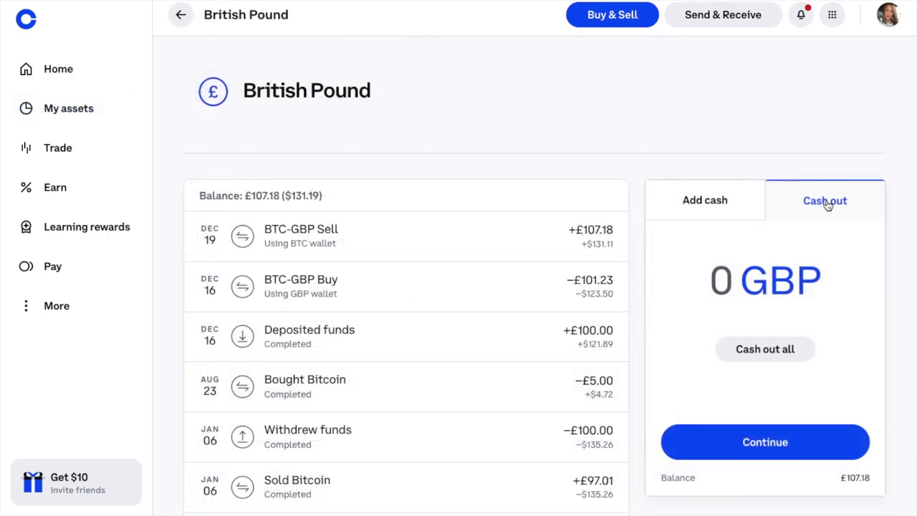
pyautogui.click(755, 357)
pyautogui.click(738, 449)
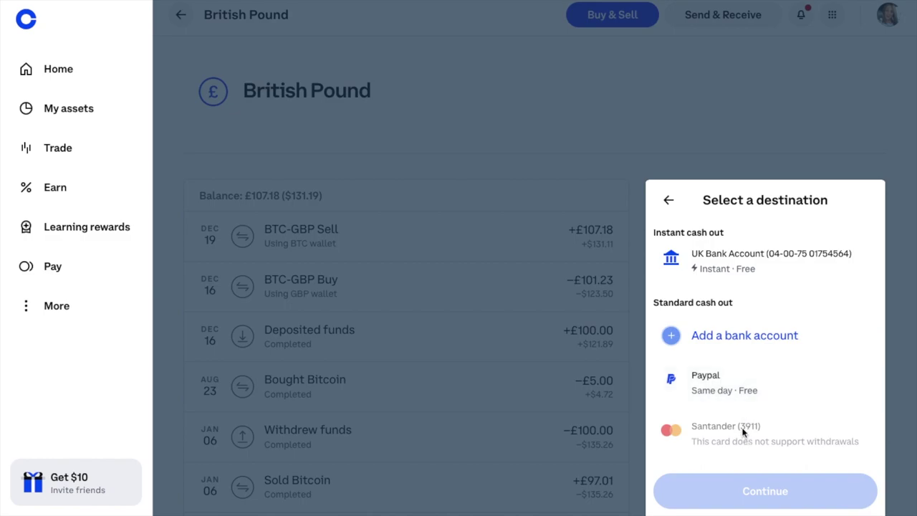
# Cash out the pounds to the UK bank account with instant transfer and open the resulting transaction's details.
pyautogui.click(806, 283)
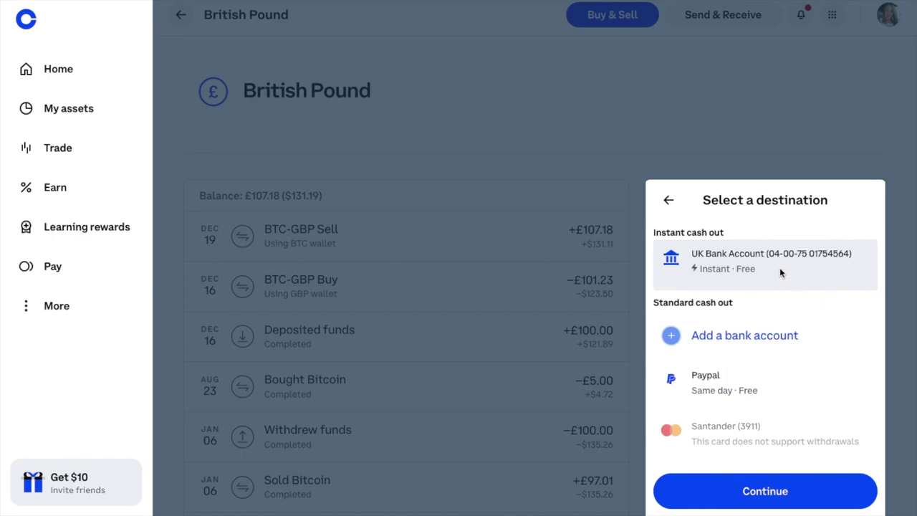
pyautogui.click(779, 493)
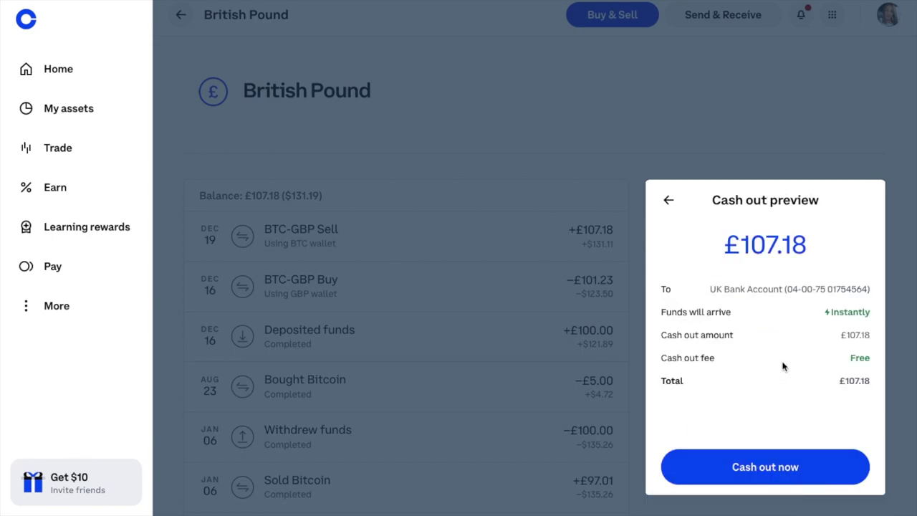
pyautogui.click(782, 463)
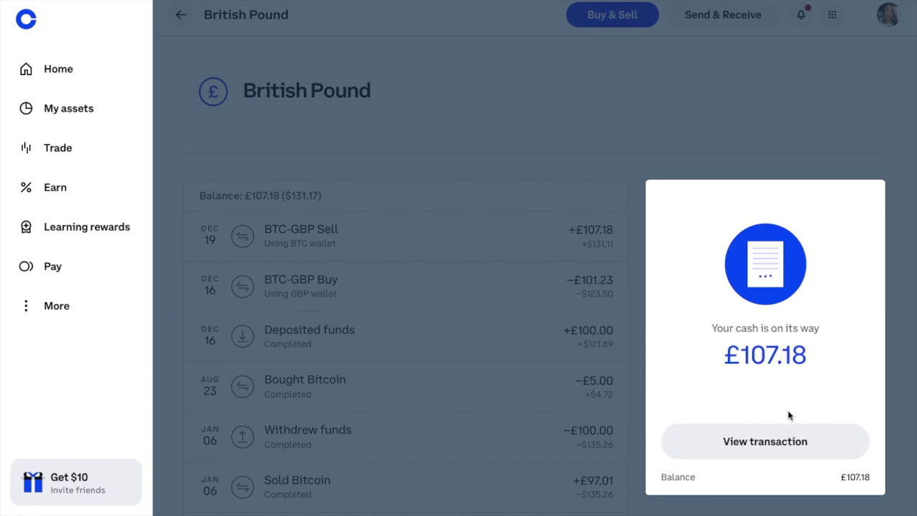
pyautogui.click(780, 442)
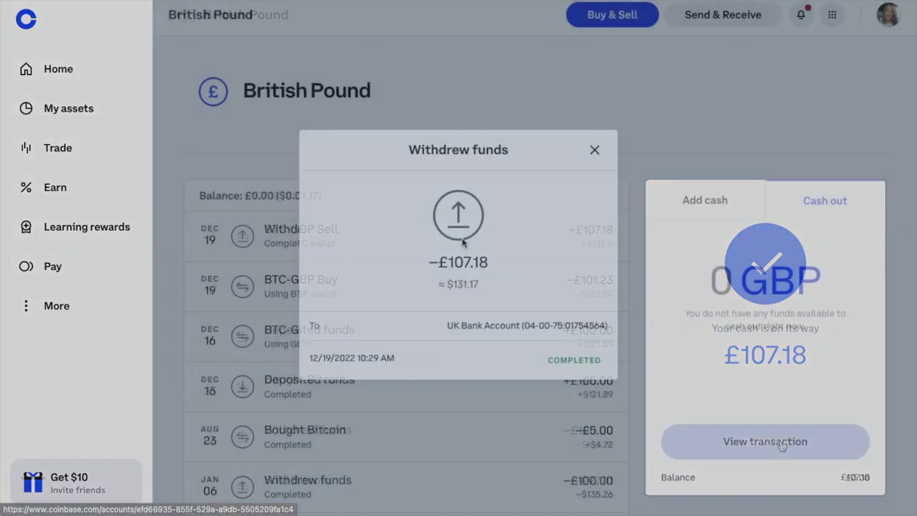